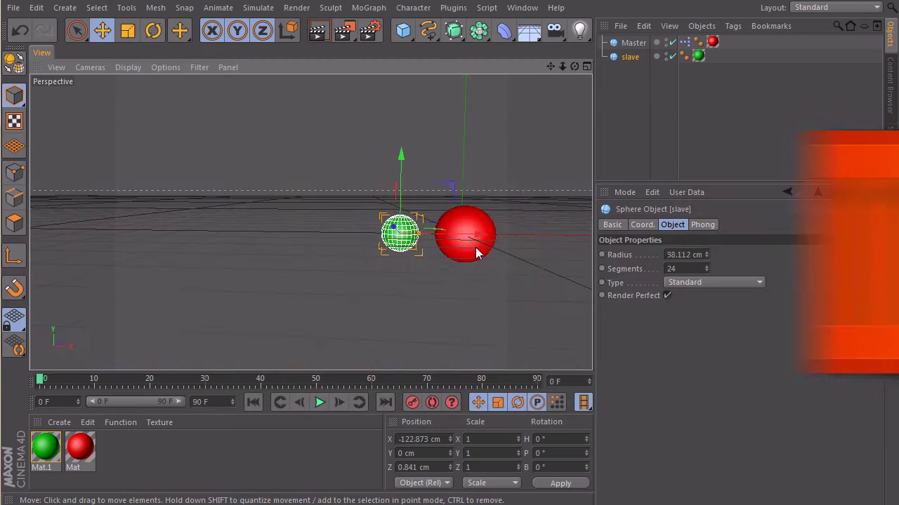
Make four copies of the green slave sphere, spaced in a row along the negative X axis away from the red sphere
click(476, 252)
click(406, 242)
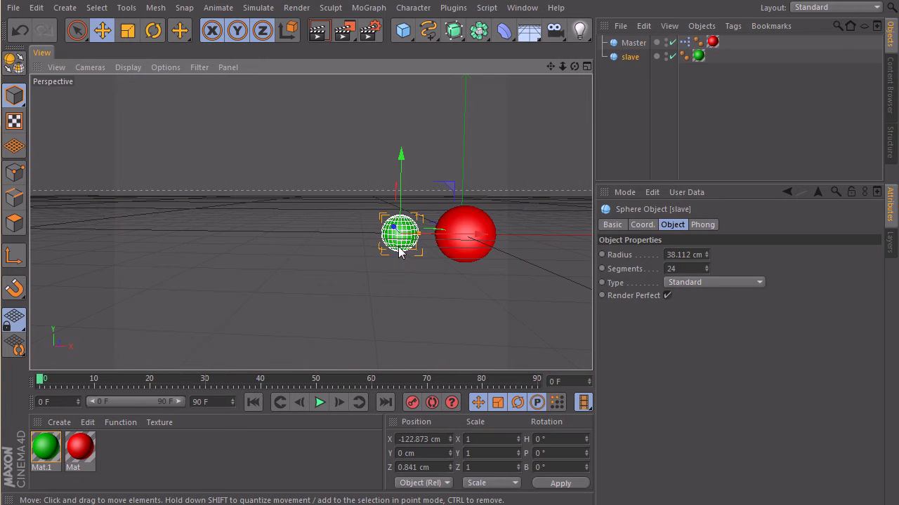
ctrl+drag(465, 234, 241, 234)
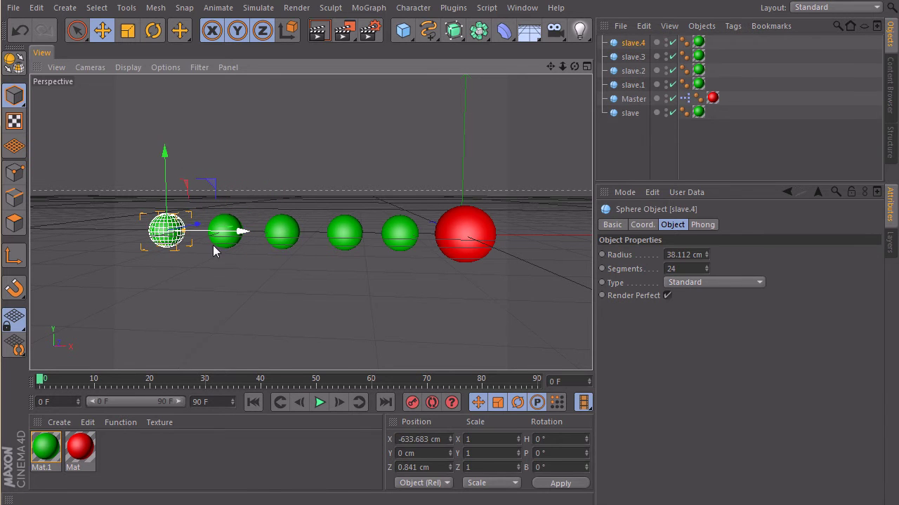
click(294, 280)
Move the Master object to the top of the object hierarchy, above all the slave spheres
click(632, 43)
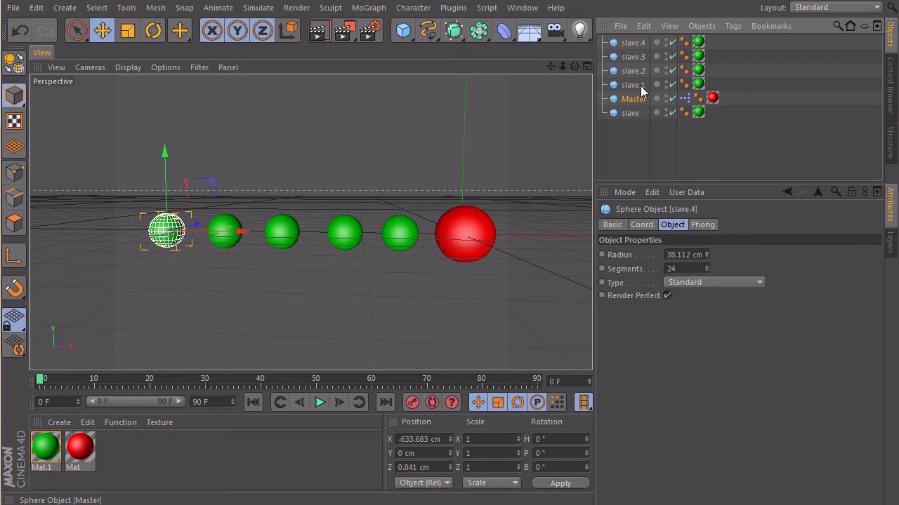
drag(633, 99, 635, 39)
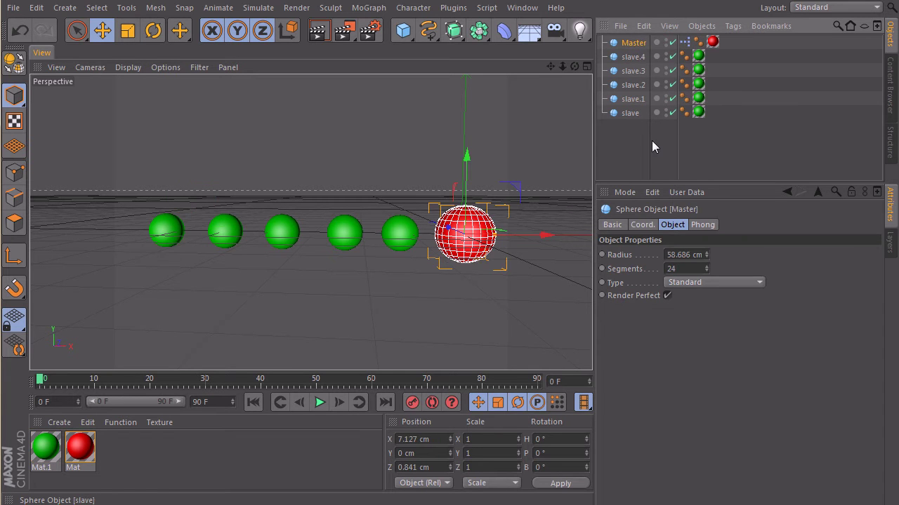
click(652, 140)
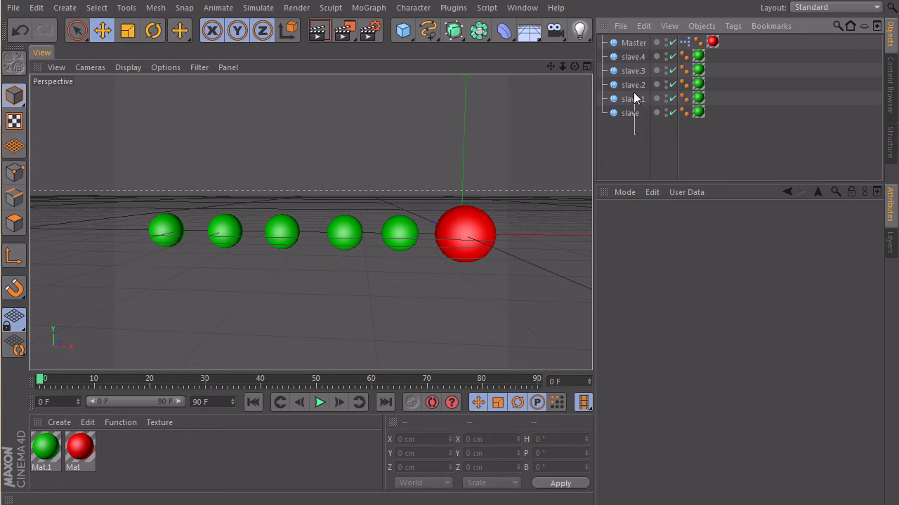
Group the five slave spheres under a single null object
drag(633, 99, 640, 74)
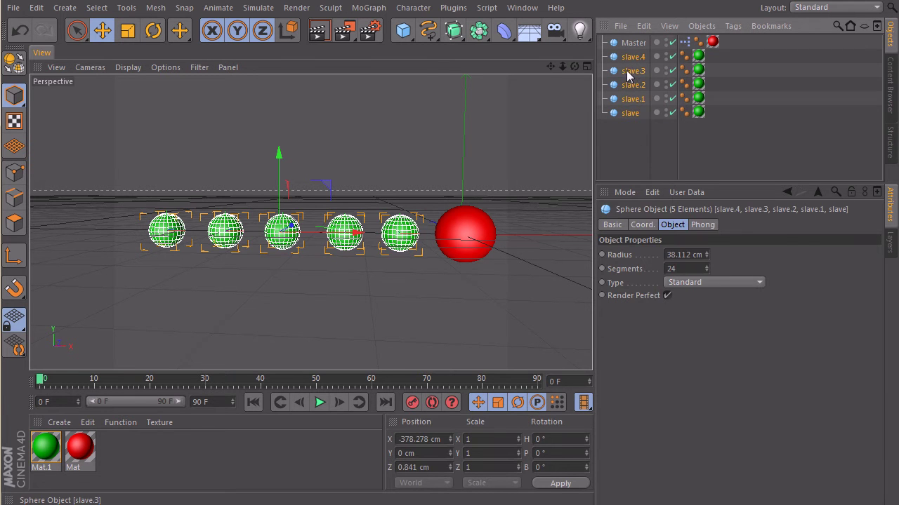
right_click(630, 70)
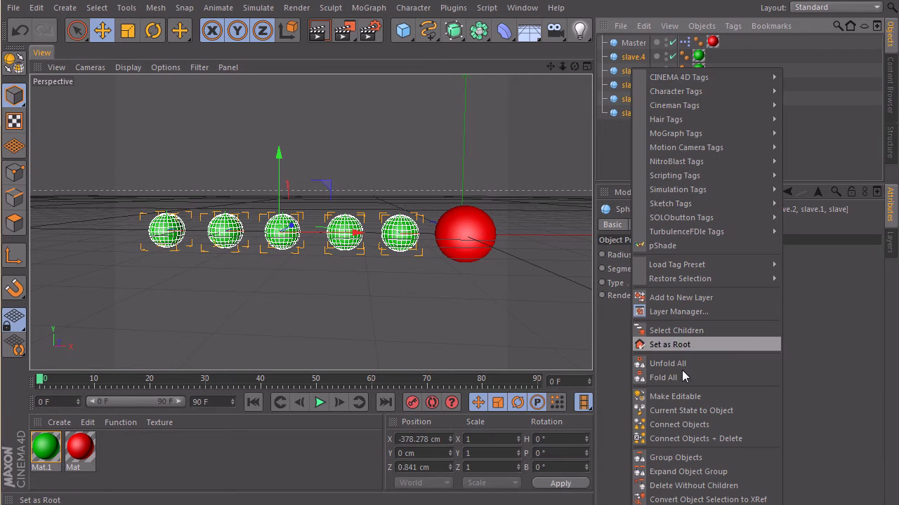
click(610, 162)
mouse_move(652, 129)
mouse_down()
mouse_move(633, 121)
mouse_move(622, 57)
mouse_up()
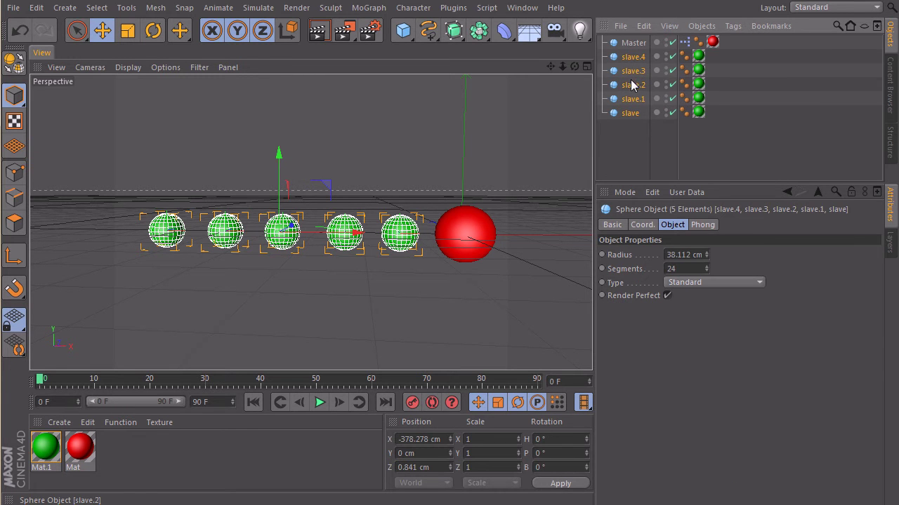
key(alt+g)
Rename the null that groups the green spheres to Slaves
double_click(625, 56)
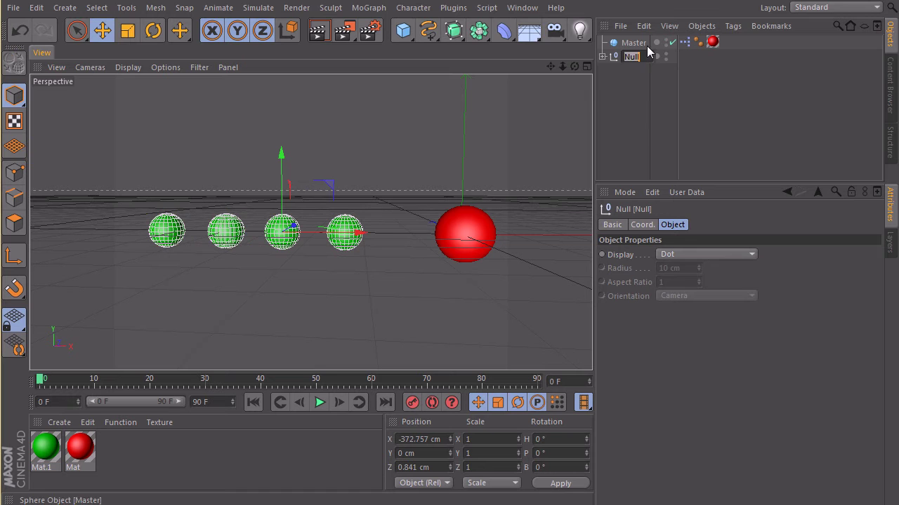
text(Slaves)
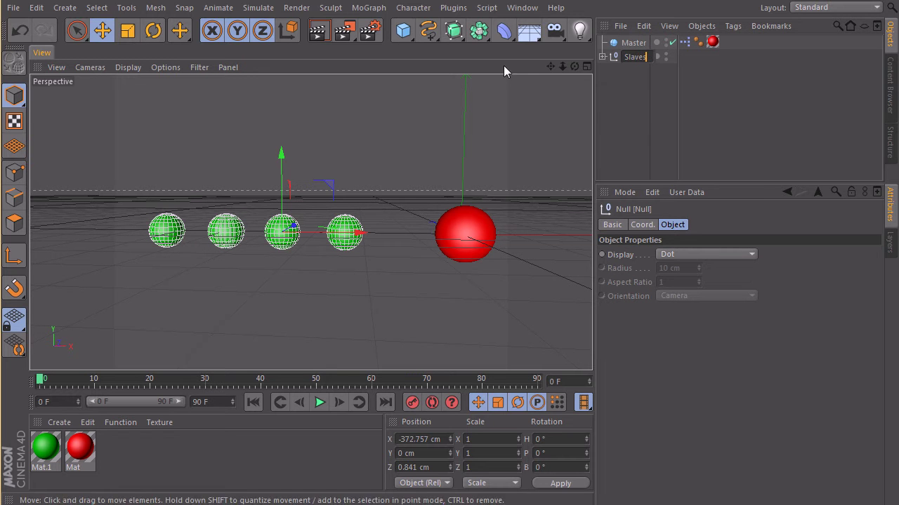
key(Return)
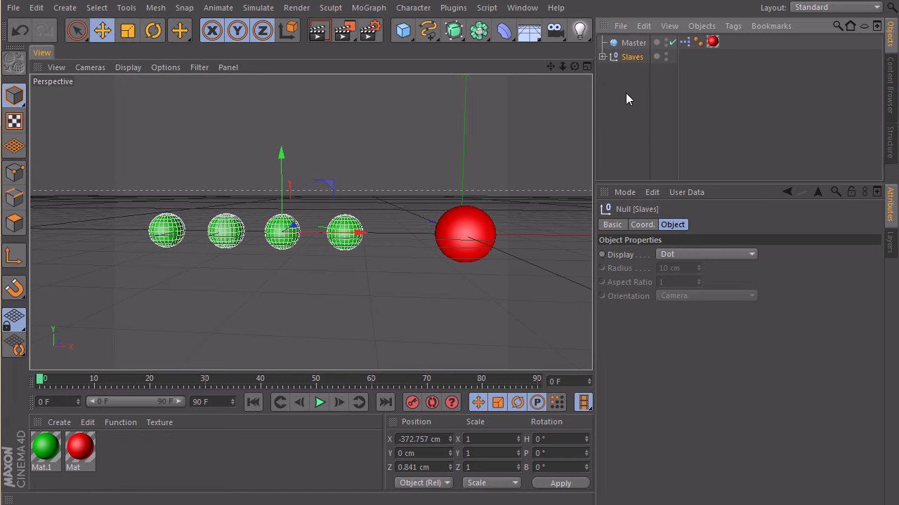
click(410, 178)
Expand the Slaves group and open the Master object's XPresso tag in the XPresso Editor, positioned over the viewport
alt+drag(309, 247, 392, 230)
click(603, 57)
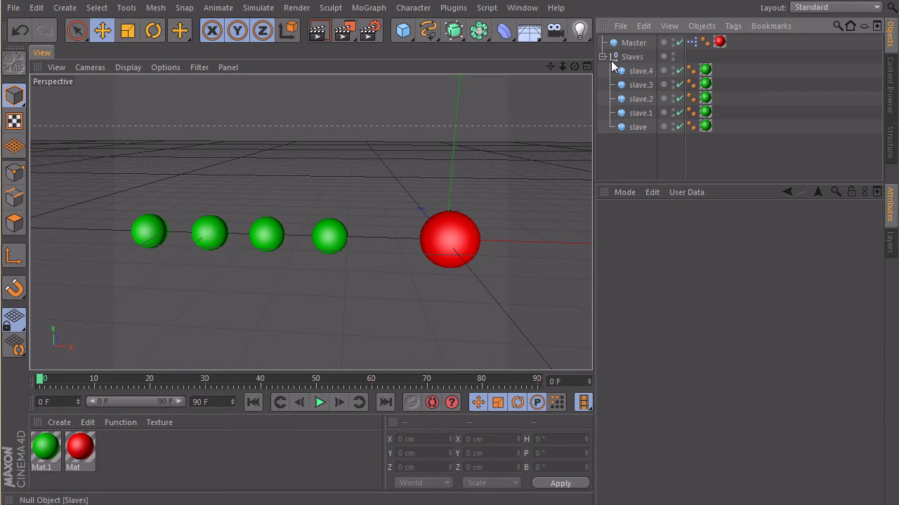
double_click(691, 42)
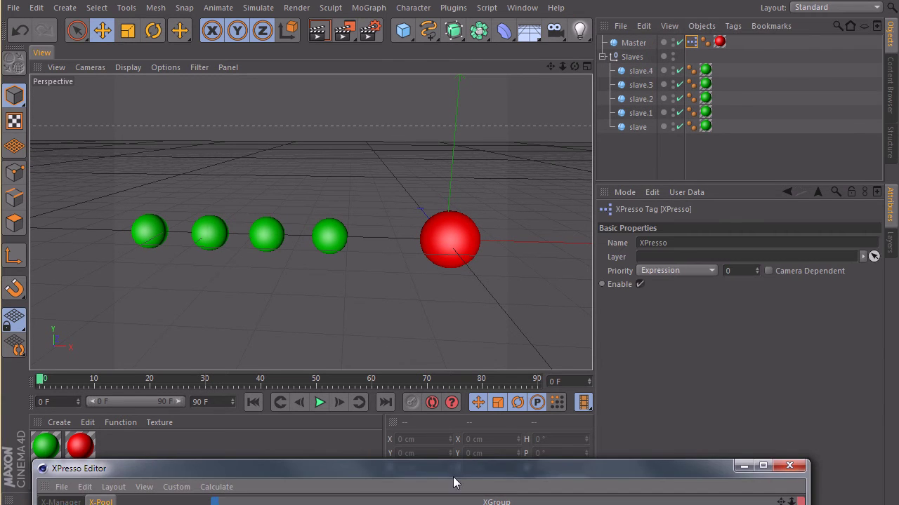
drag(452, 473, 447, 79)
text(1)
drag(551, 311, 427, 297)
drag(516, 294, 484, 334)
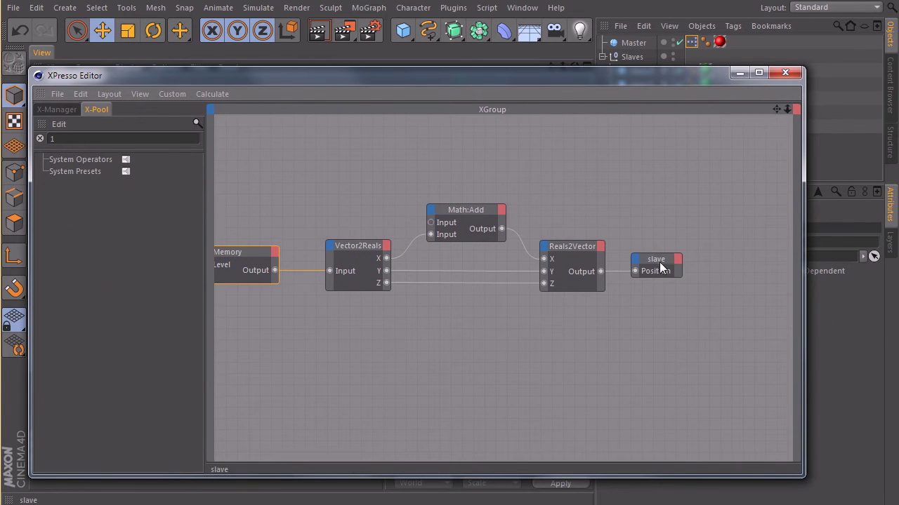
Move the slave node away from the network and disconnect the Reals2Vector output from its Position input
drag(659, 262, 710, 294)
middle_drag(637, 289, 593, 289)
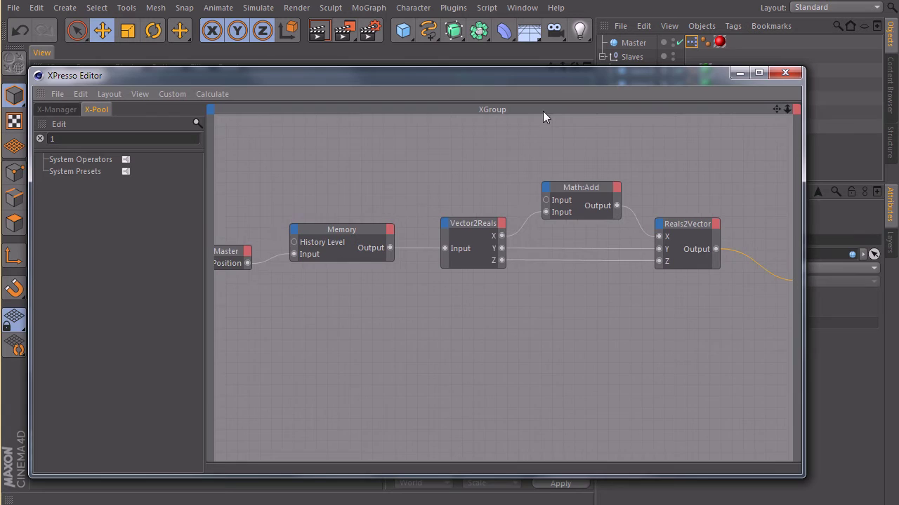
drag(552, 87, 505, 104)
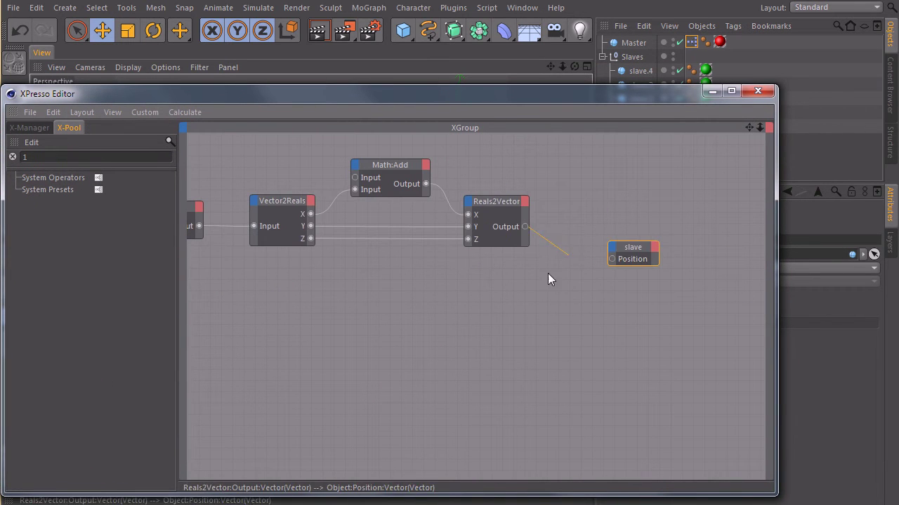
drag(603, 262, 627, 257)
click(625, 253)
Place the disconnected slave node above and to the right of the Reals2Vector node, clear of the remaining node chain
middle_drag(382, 281, 569, 285)
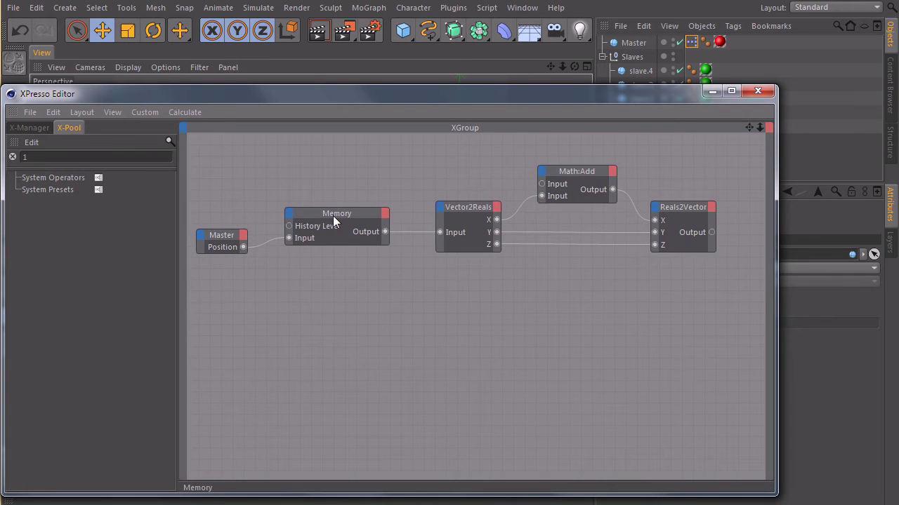
middle_drag(521, 259, 408, 283)
drag(702, 289, 704, 145)
middle_drag(687, 210, 704, 268)
drag(714, 199, 706, 180)
middle_drag(528, 214, 538, 220)
scroll(492, 204, right, 3)
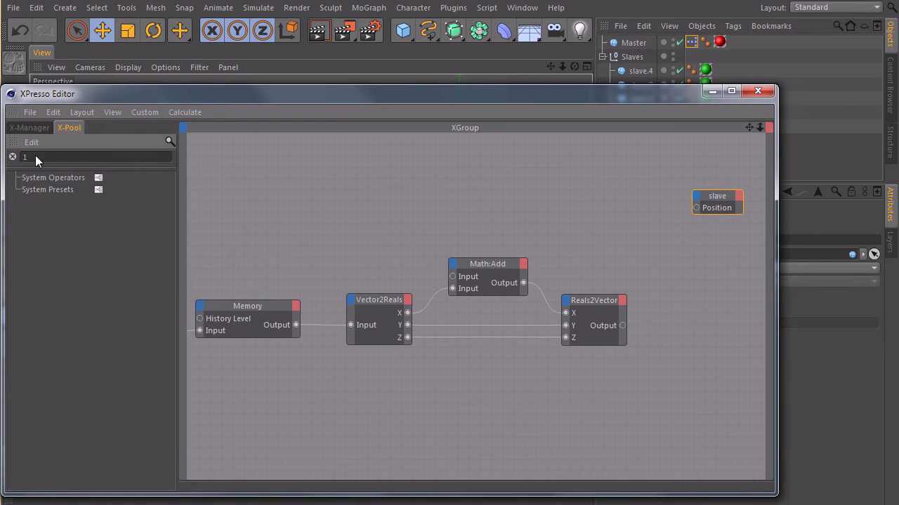
Clear the X-Pool search filter, then narrow and reposition the XPresso Editor so the object hierarchy stays accessible
click(14, 157)
drag(776, 220, 702, 223)
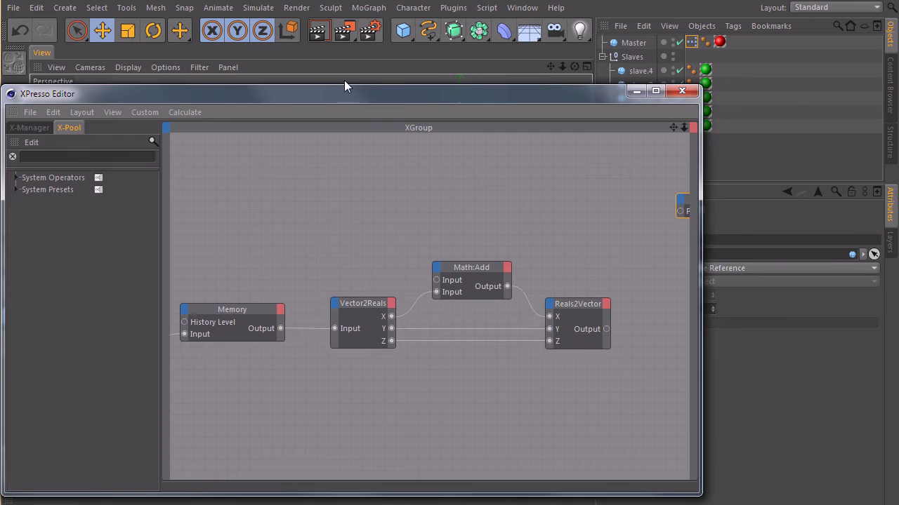
drag(356, 97, 450, 286)
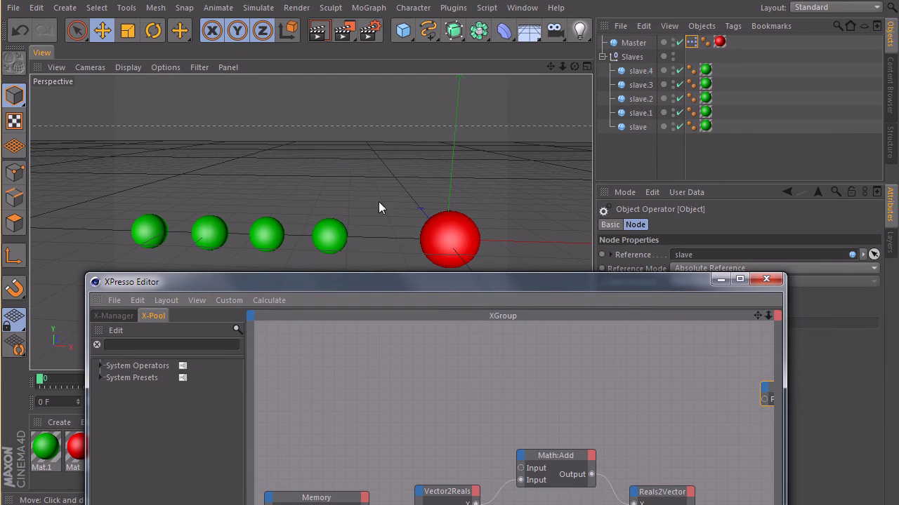
drag(402, 285, 390, 166)
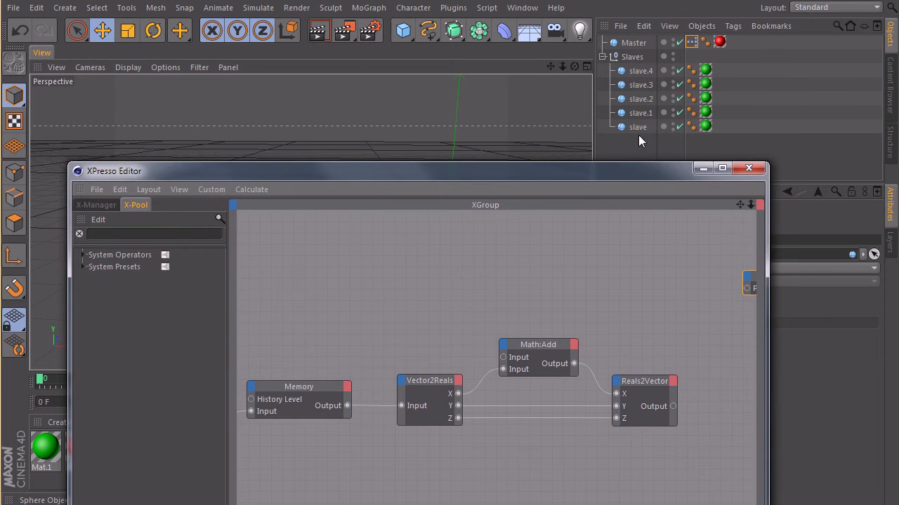
With the Slaves null selected, search the X-Pool for "hier" and add a Hierarchy iterator node above the Memory node
drag(638, 135, 614, 59)
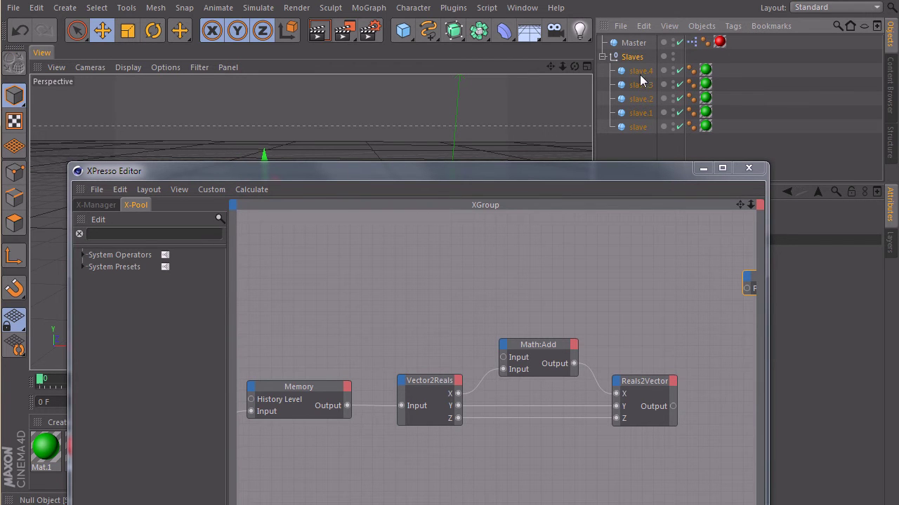
click(144, 234)
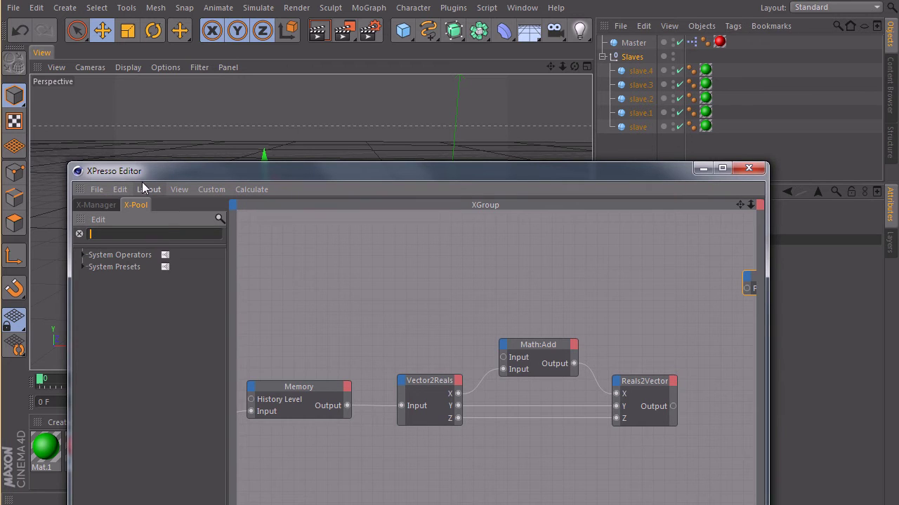
text(h)
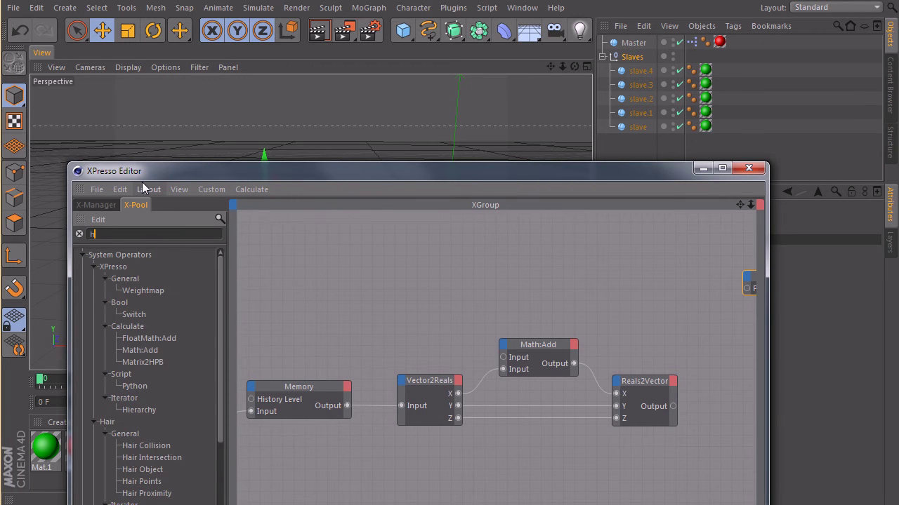
text(ier)
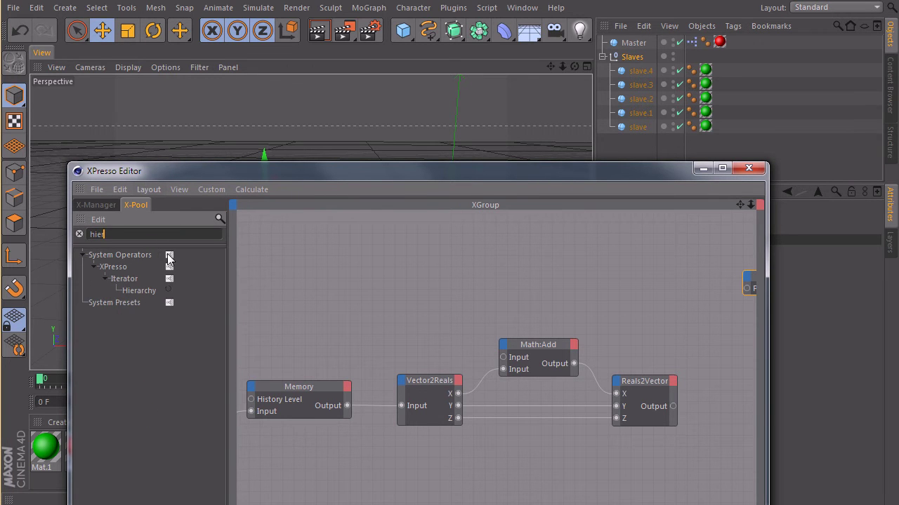
drag(135, 289, 300, 281)
Search the X-Pool for "obje", add an Object Index node, and arrange it beside the Hierarchy node above the existing chain
drag(152, 236, 2, 239)
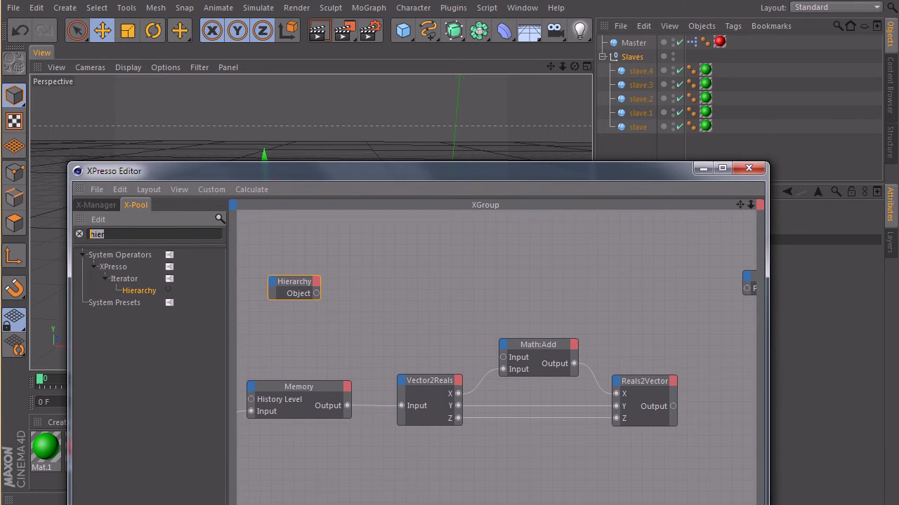
text(obje)
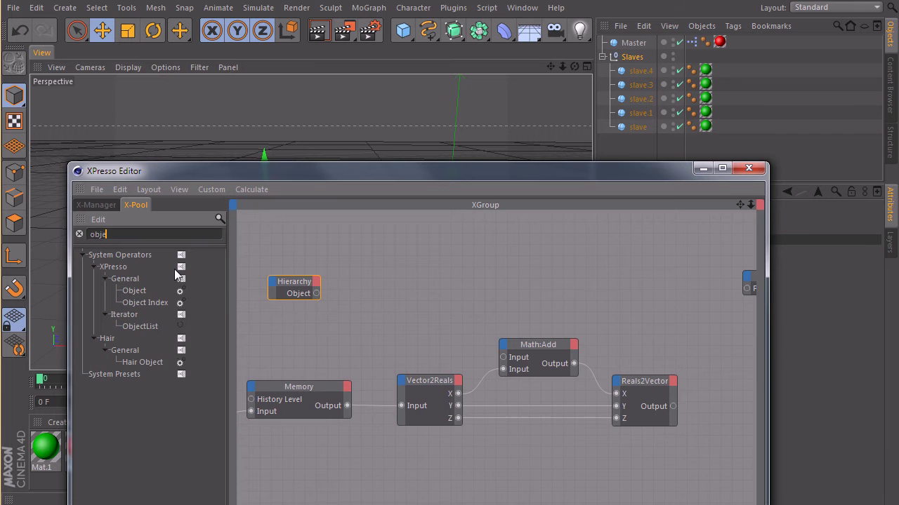
drag(428, 286, 328, 265)
alt+middle_drag(304, 318, 480, 297)
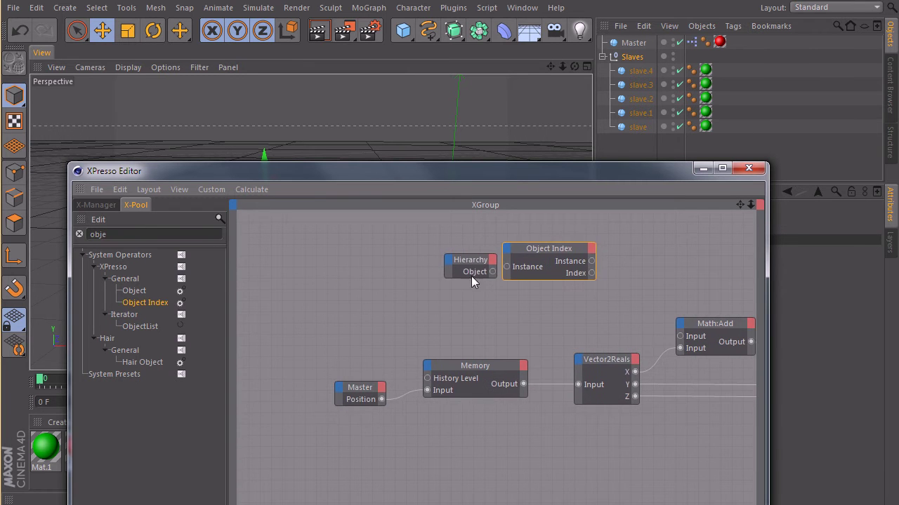
drag(473, 261, 367, 259)
drag(513, 256, 435, 261)
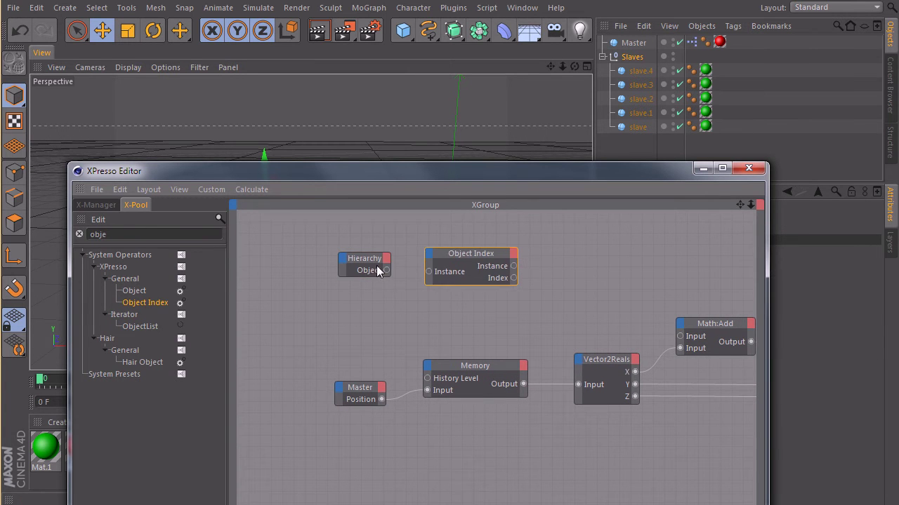
Set the Hierarchy node's Reference Mode to Absolute Reference and assign the Slaves null as its reference
click(363, 262)
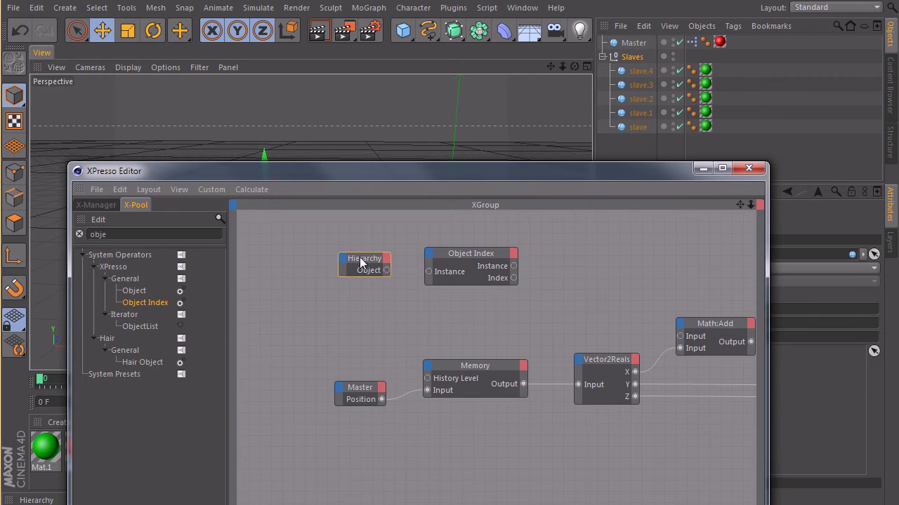
drag(582, 179, 288, 457)
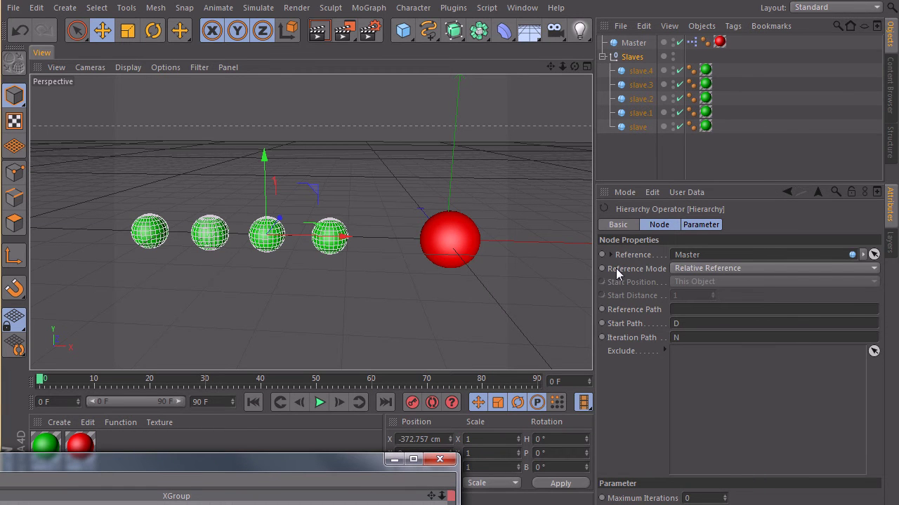
click(709, 270)
click(713, 296)
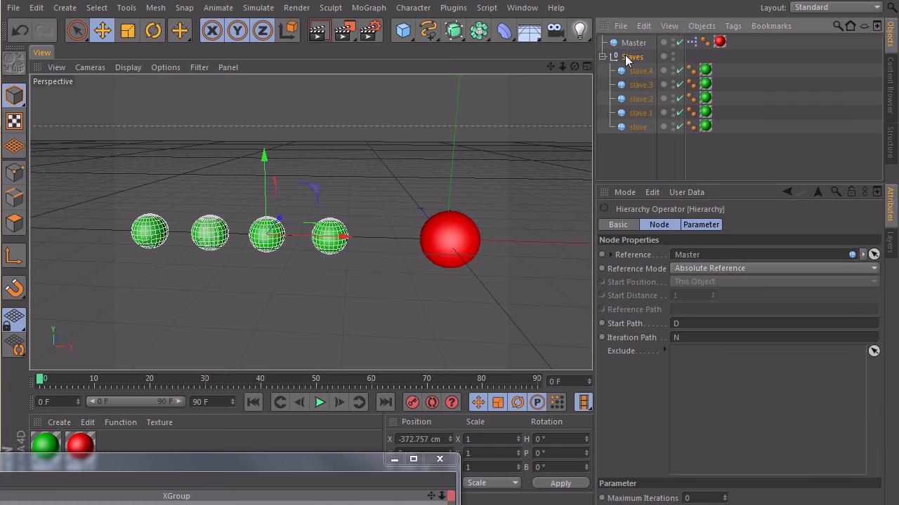
drag(699, 246, 698, 254)
Examine the Hierarchy node's Start Path in relation to the spheres in the Slaves group, then collapse the group
click(640, 71)
click(637, 127)
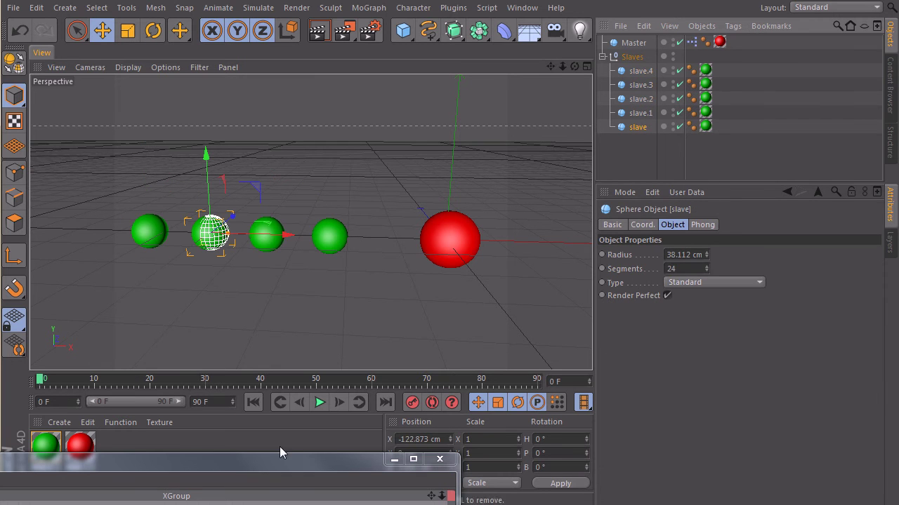
click(173, 488)
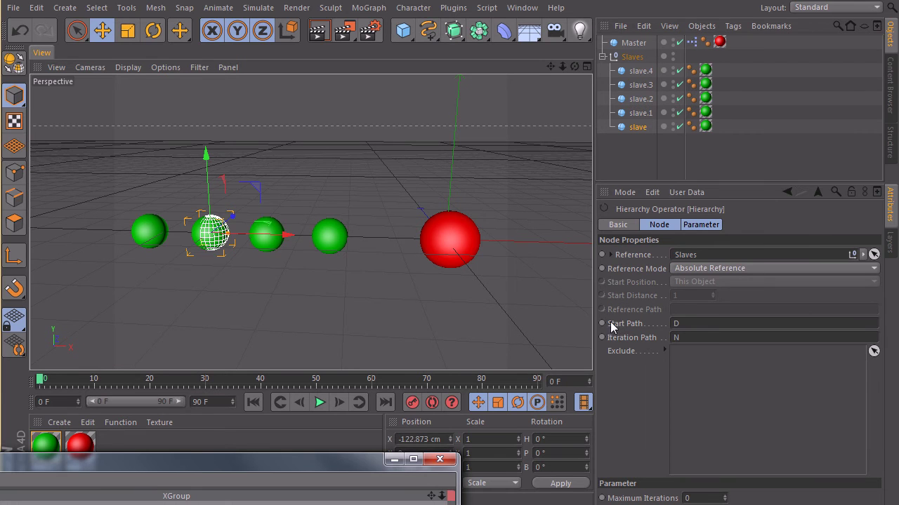
double_click(676, 324)
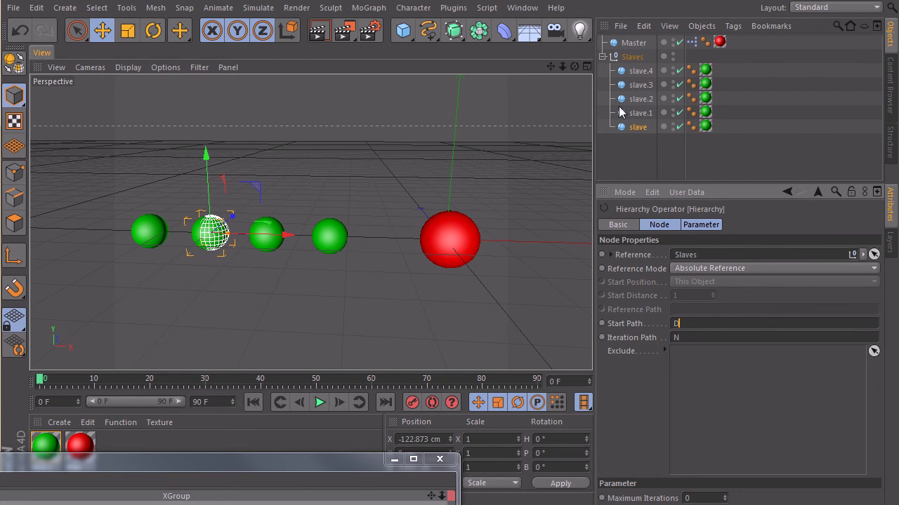
click(627, 57)
click(602, 57)
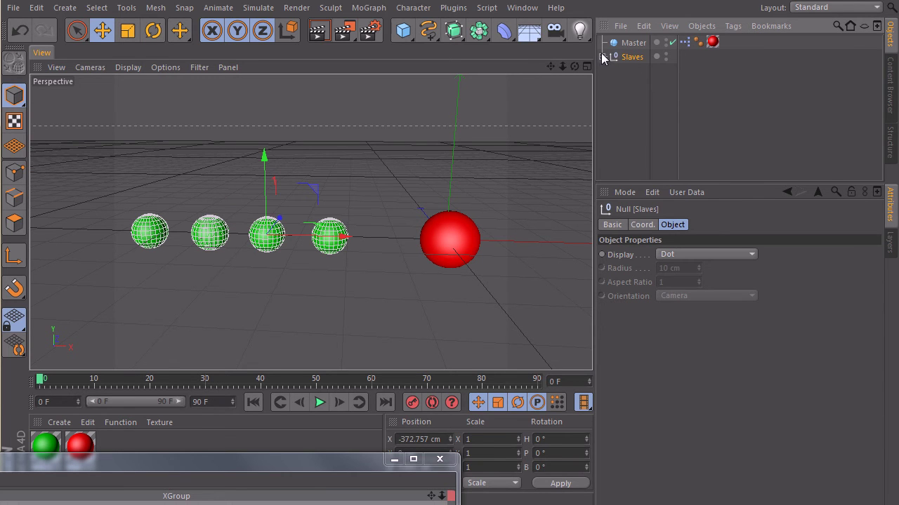
Expand the Slaves group and examine the Hierarchy node's Start Path and Iteration Path in relation to the order of its spheres
click(602, 57)
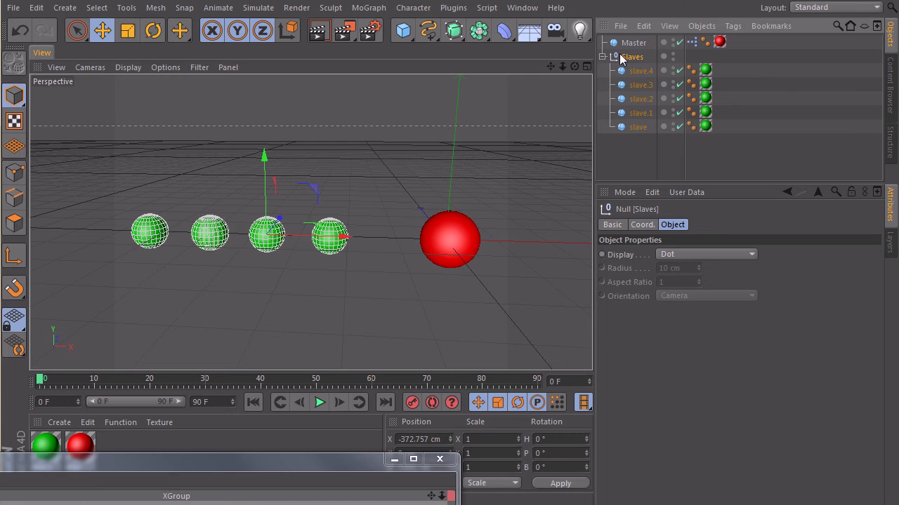
click(634, 71)
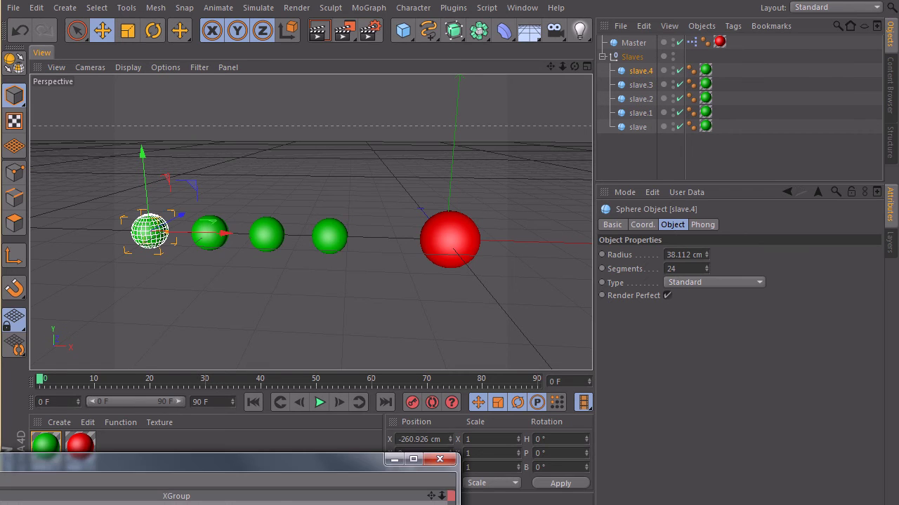
drag(169, 471, 315, 262)
click(188, 301)
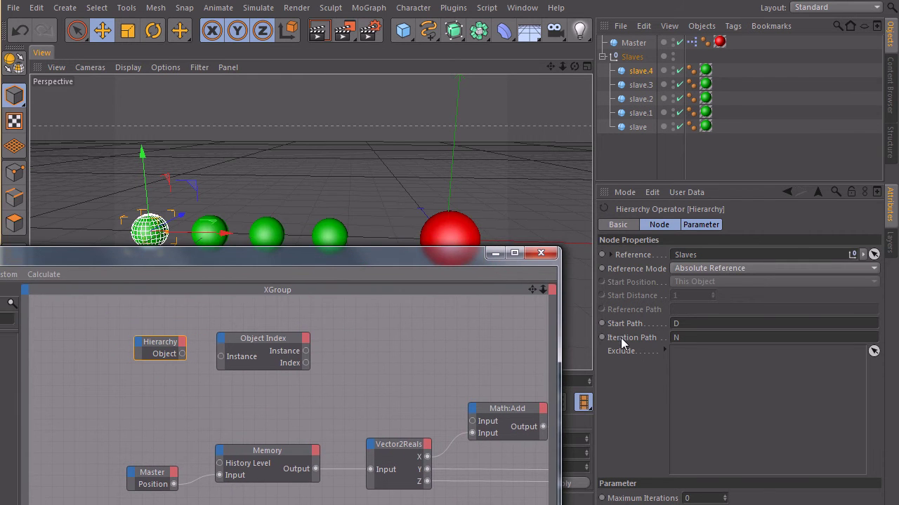
click(678, 340)
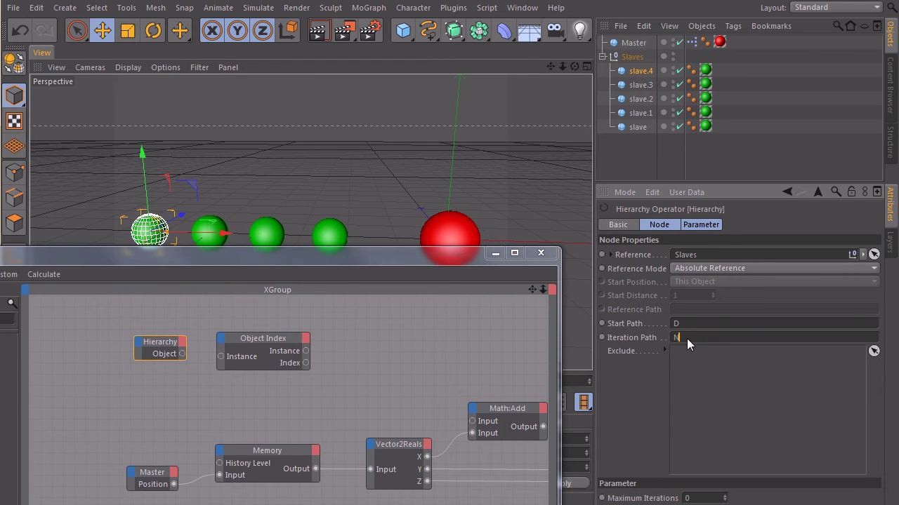
click(643, 85)
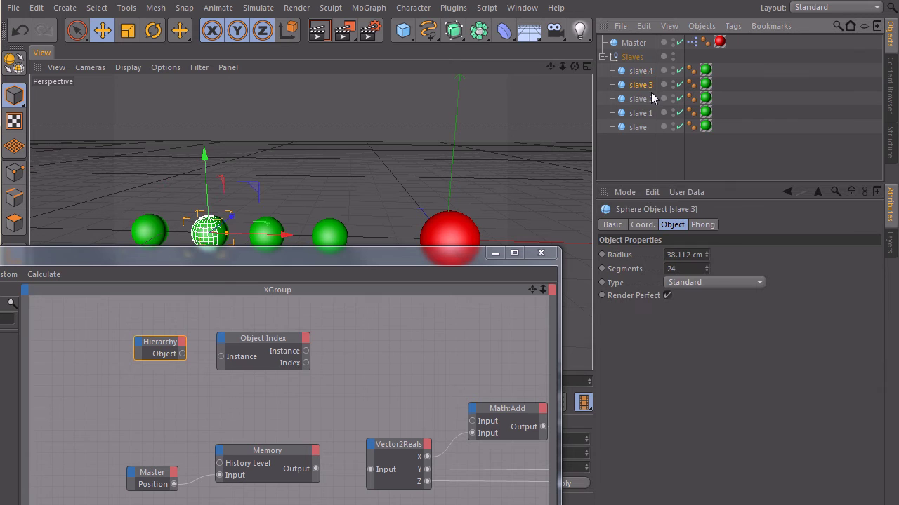
click(644, 99)
click(640, 113)
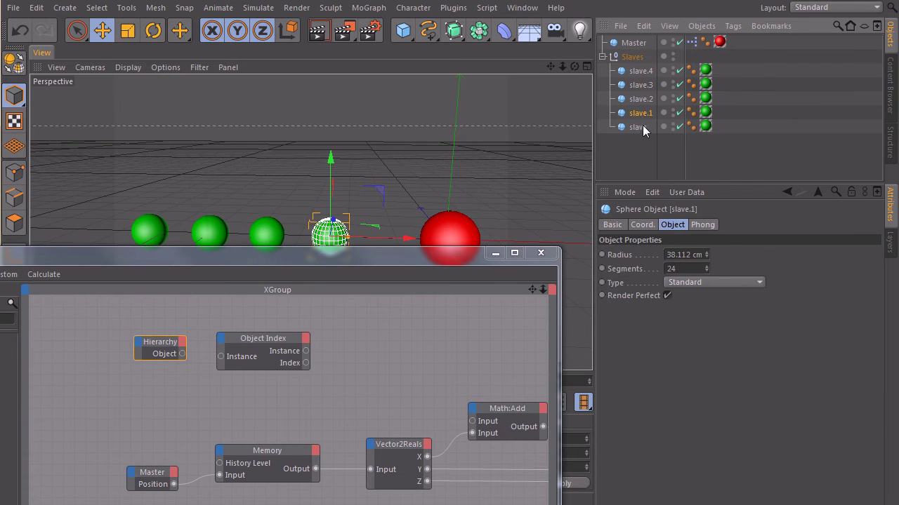
click(640, 127)
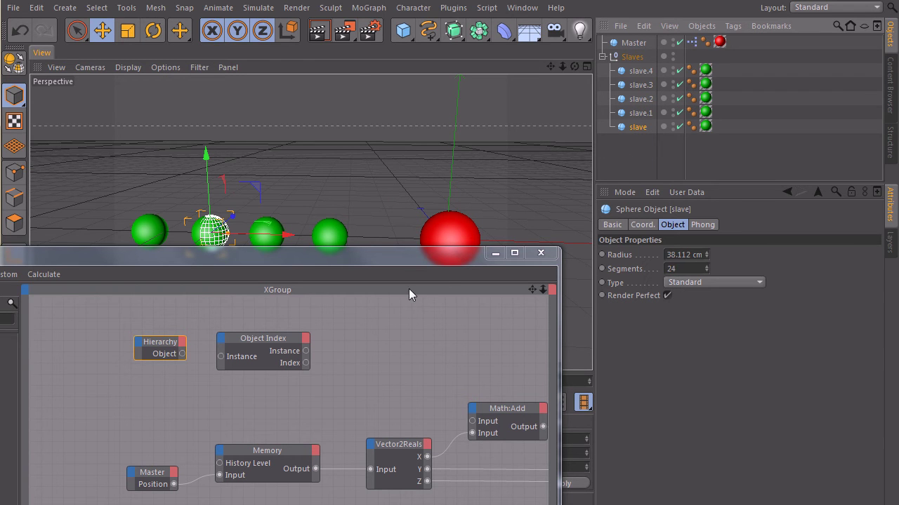
click(173, 342)
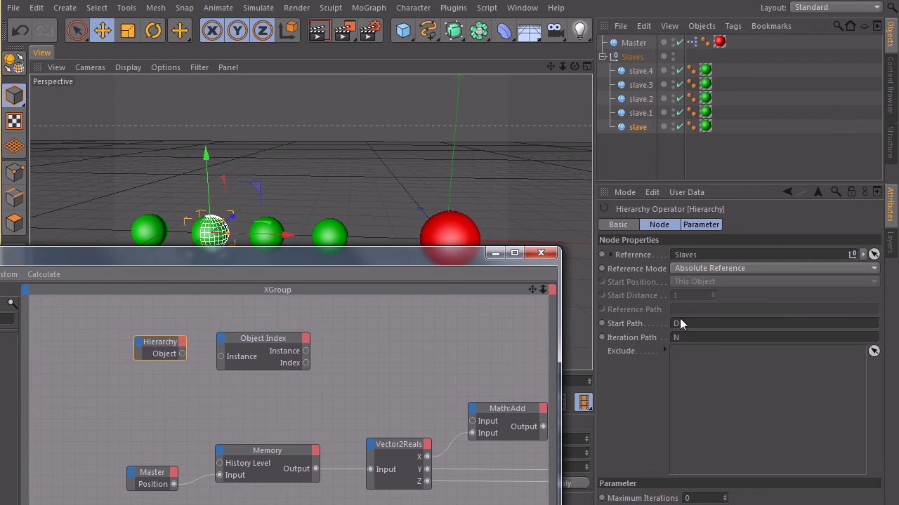
drag(394, 257, 394, 290)
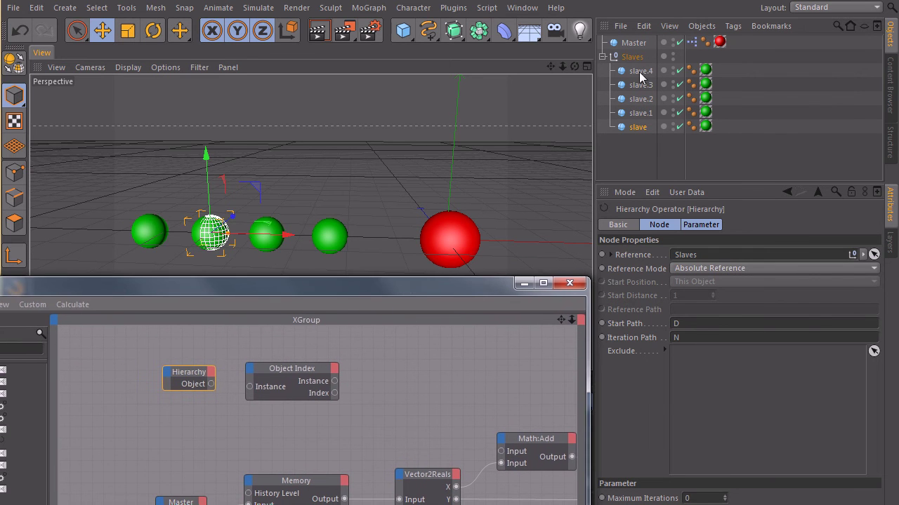
click(640, 85)
click(638, 126)
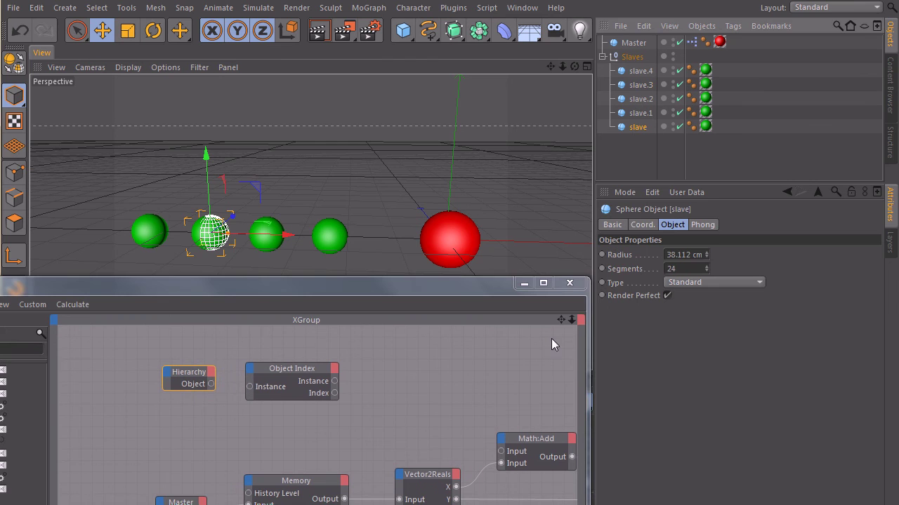
Connect the Hierarchy node's Object output to the Object Index node's Instance input and arrange the two nodes side by side
drag(354, 287, 333, 160)
click(302, 225)
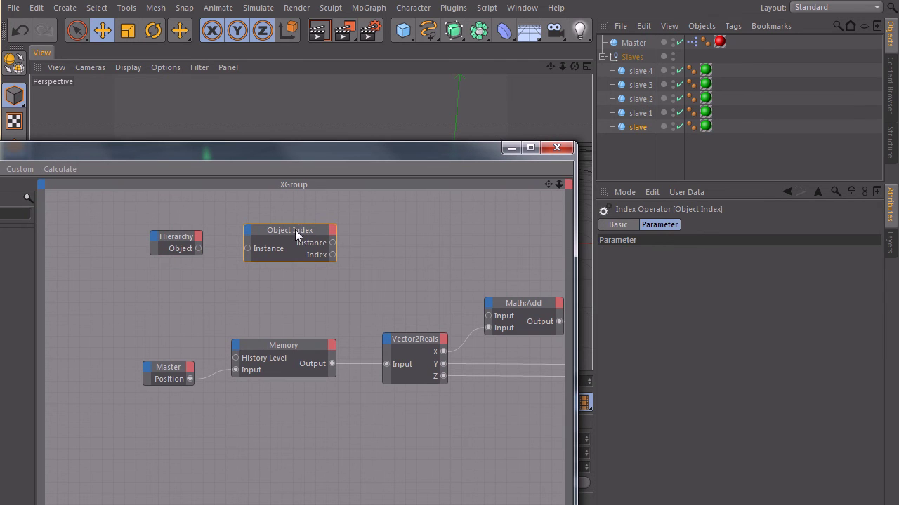
drag(287, 232, 280, 242)
drag(174, 237, 166, 238)
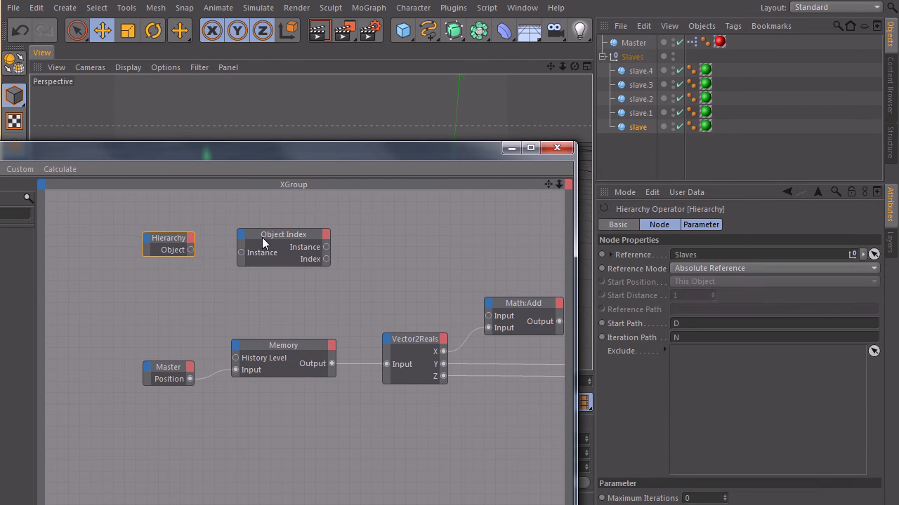
drag(256, 243, 238, 241)
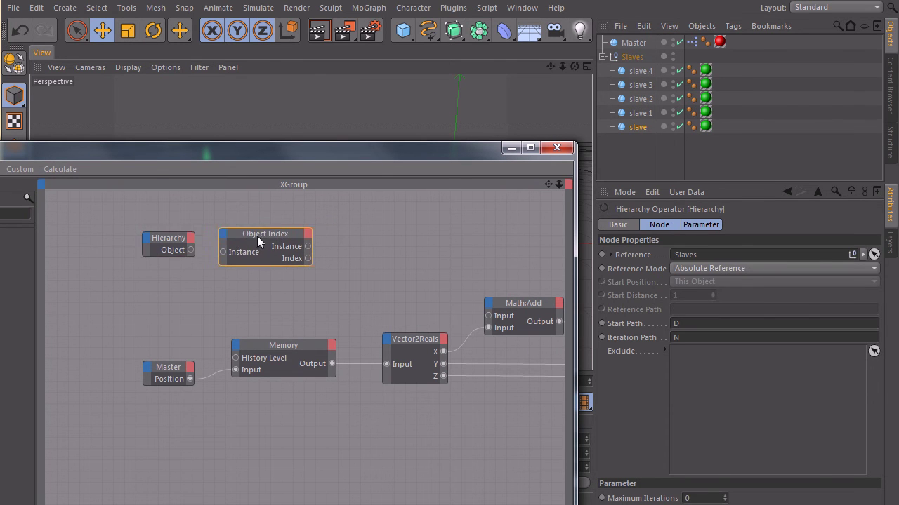
drag(169, 239, 141, 244)
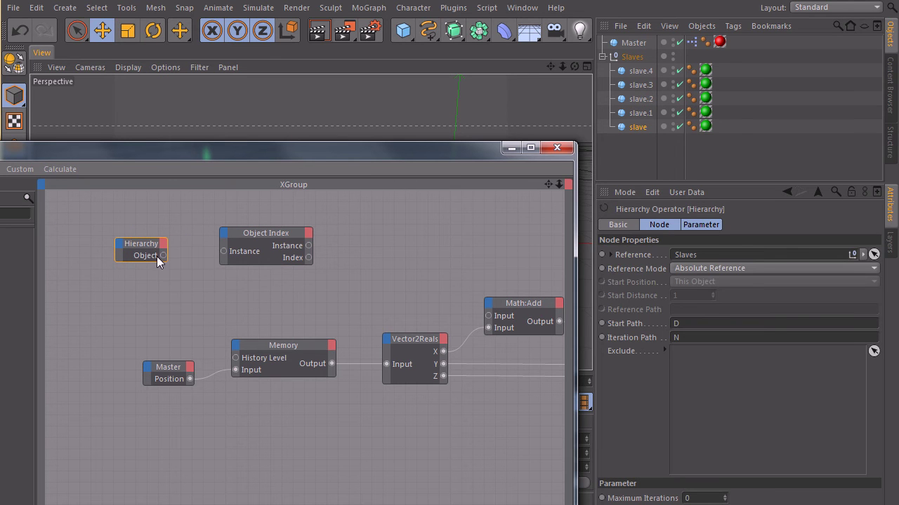
click(222, 254)
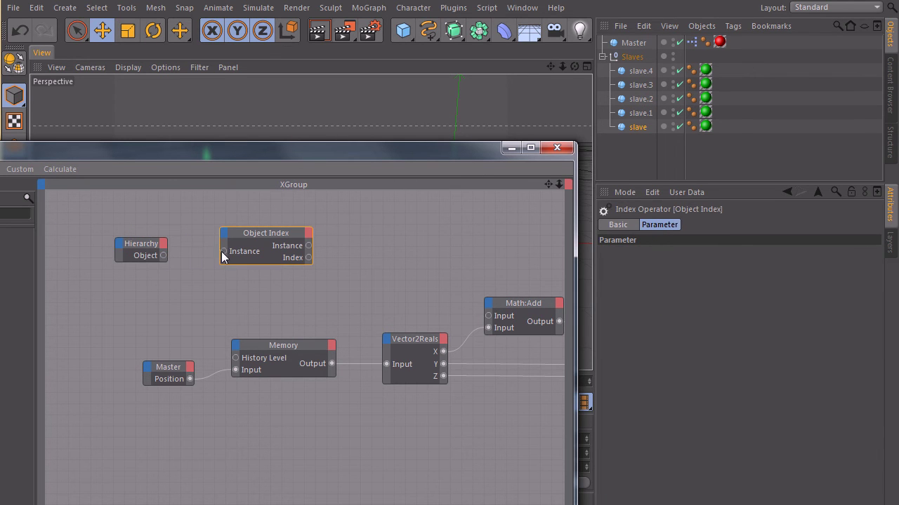
drag(164, 256, 223, 251)
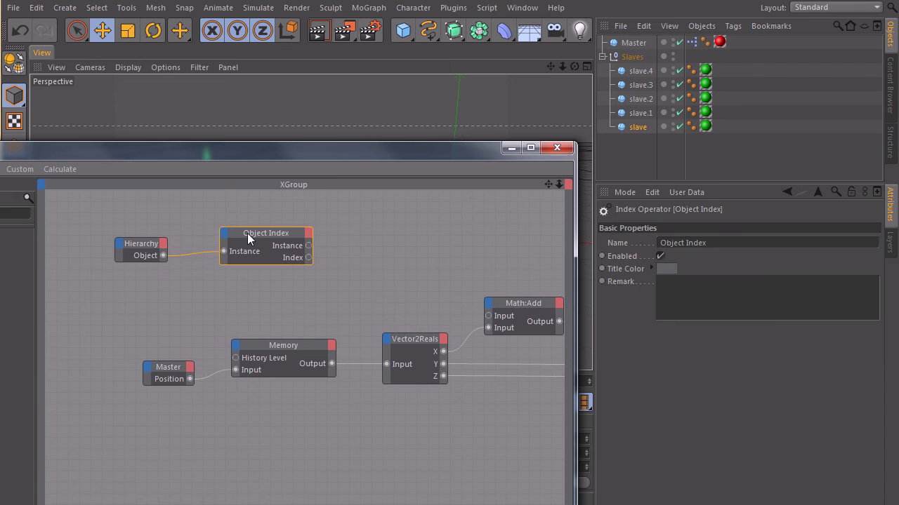
drag(338, 158, 352, 148)
drag(157, 230, 148, 226)
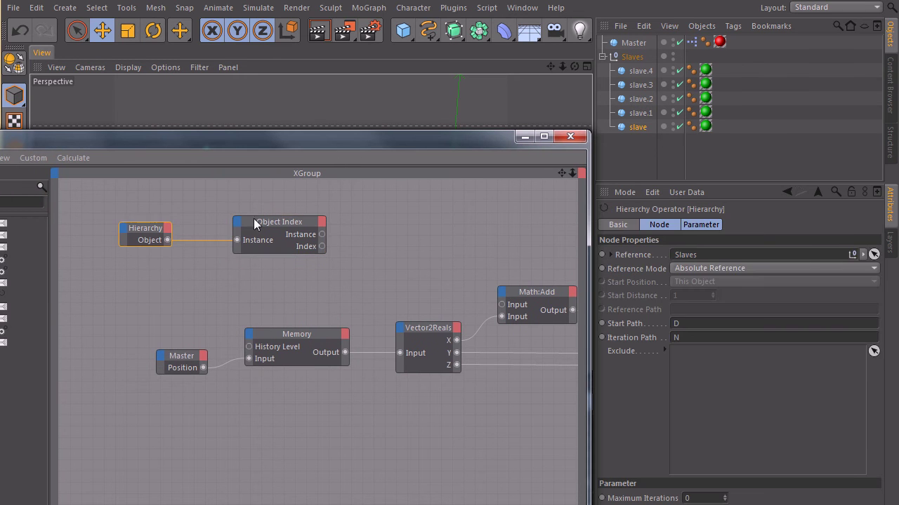
drag(271, 220, 254, 222)
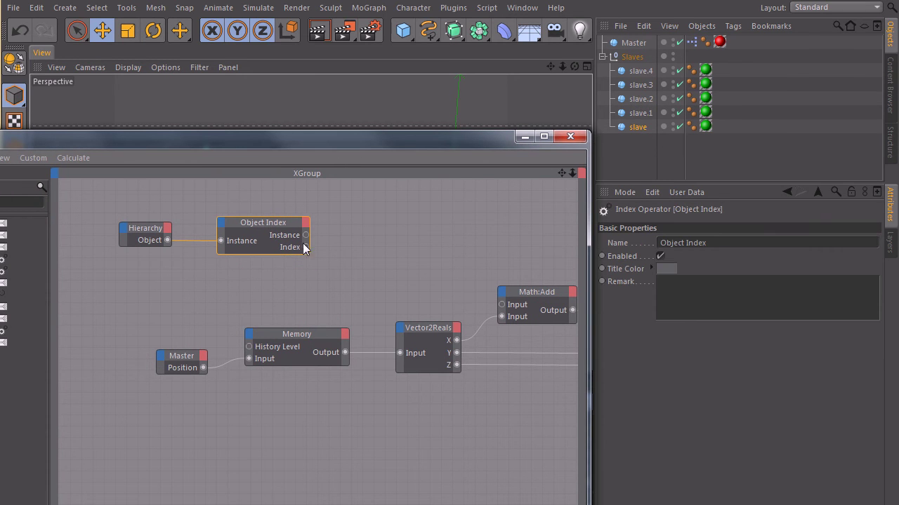
Examine the spheres in the Slaves group one by one in relation to the Object Index node's outputs
drag(328, 244, 378, 260)
click(640, 74)
click(642, 88)
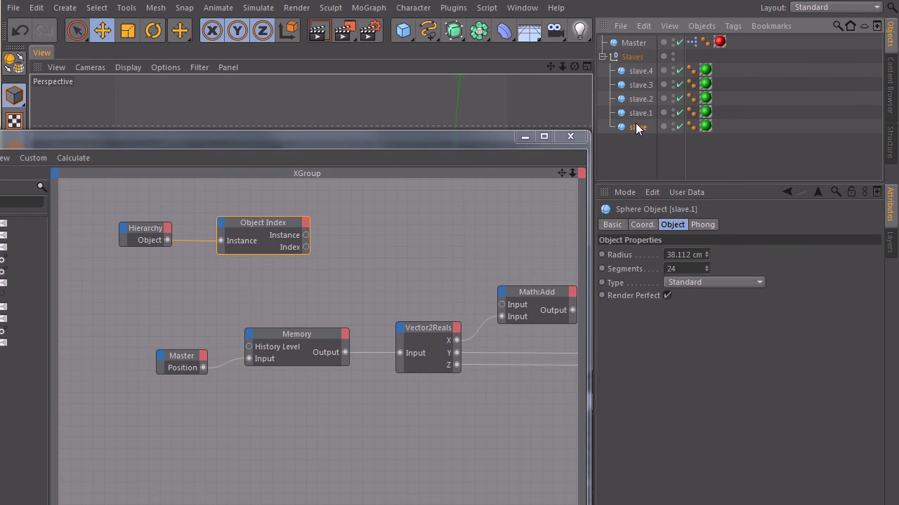
click(637, 127)
click(637, 73)
click(640, 85)
click(637, 126)
click(363, 233)
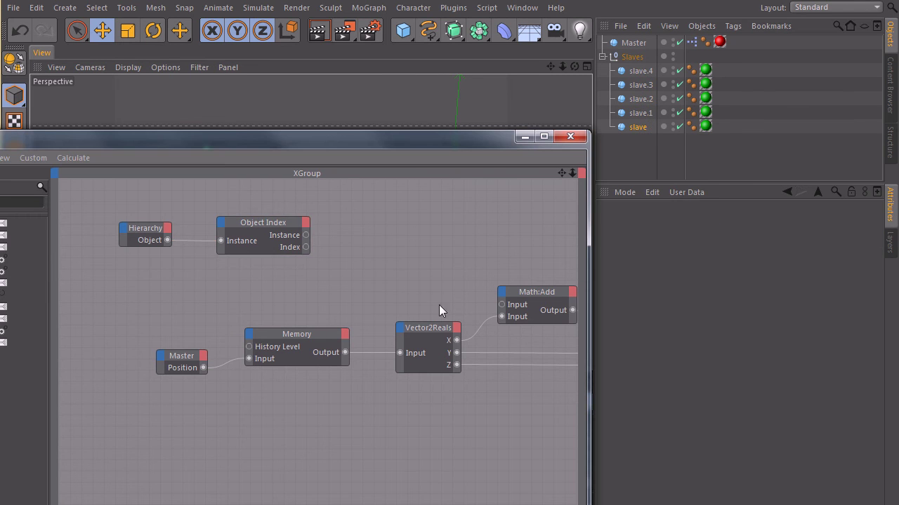
Delete the existing slave node with the Position input from the XPresso graph
middle_drag(439, 304, 302, 293)
middle_drag(411, 292, 389, 321)
drag(154, 239, 468, 246)
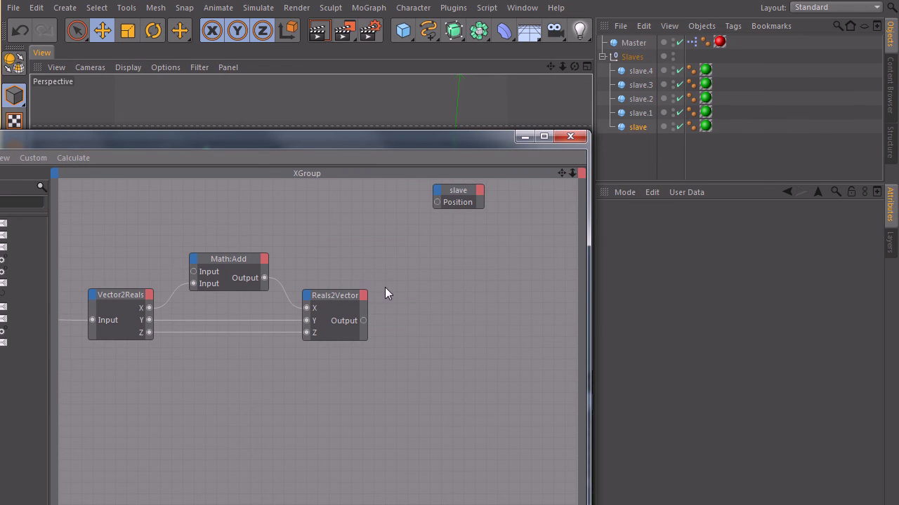
middle_drag(231, 308, 435, 300)
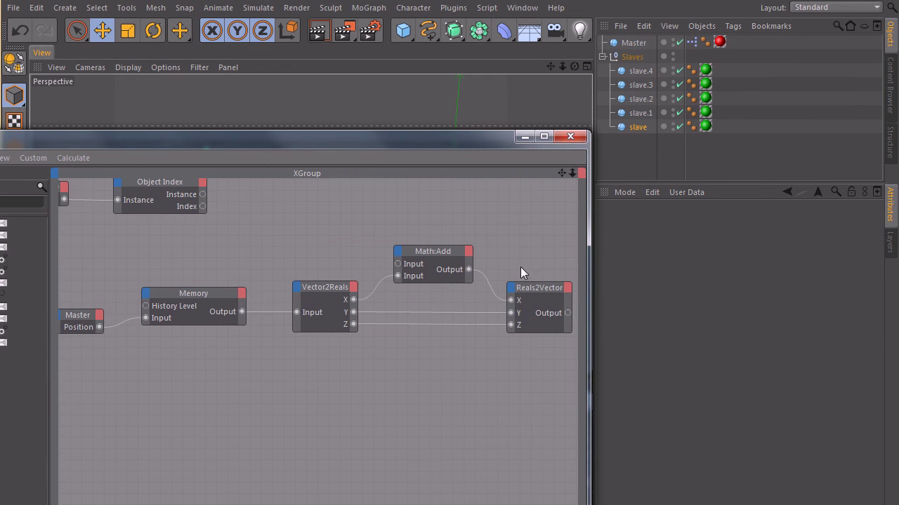
middle_drag(485, 275, 281, 332)
click(463, 254)
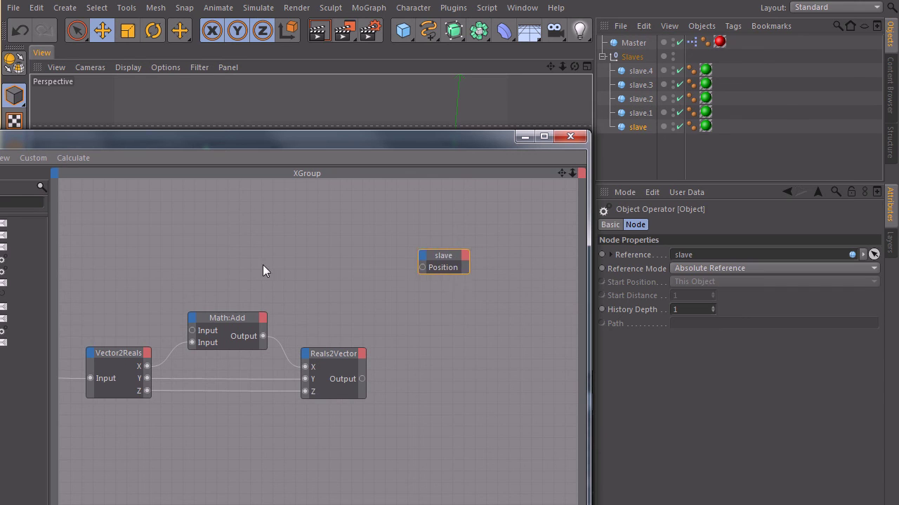
middle_drag(262, 267, 334, 226)
drag(541, 217, 443, 279)
key(Delete)
Add the slave.4 sphere to the XPresso graph as a node and give it an Object input port
drag(647, 70, 475, 258)
click(454, 260)
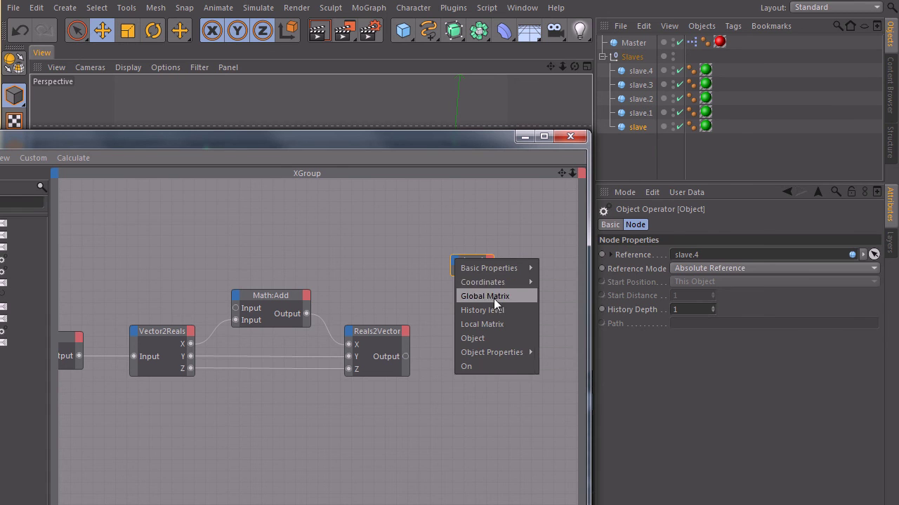
click(477, 338)
Place the slave.4 node beside Object Index and connect Object Index's Instance output to its Object input
drag(472, 263, 246, 236)
alt+middle_drag(236, 273, 417, 282)
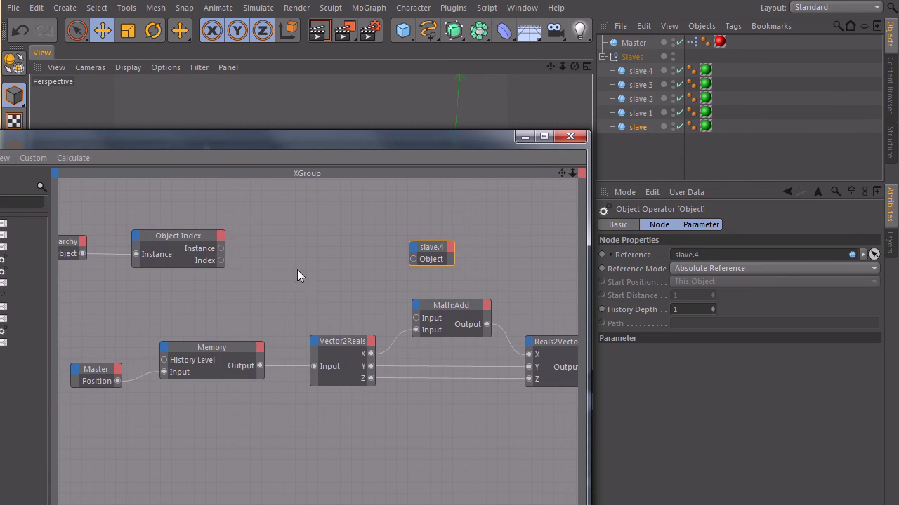
click(219, 250)
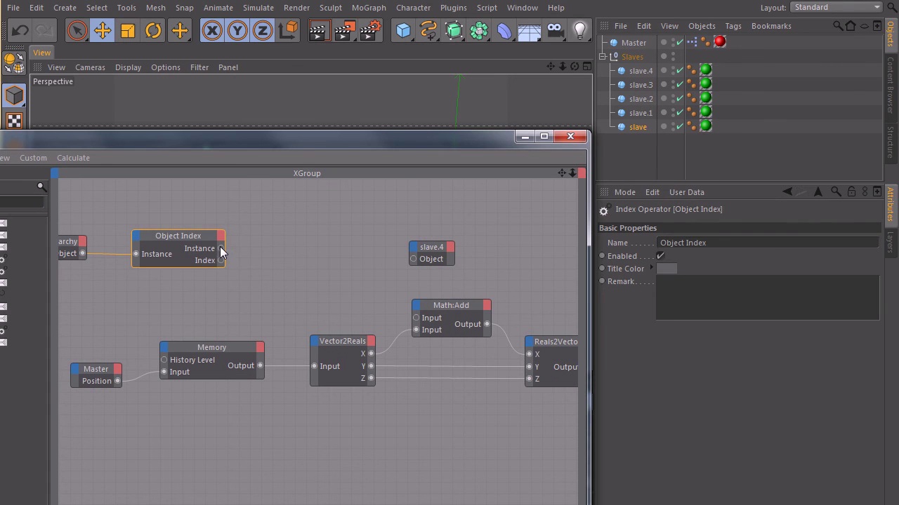
drag(220, 248, 414, 258)
drag(425, 248, 350, 240)
alt+middle_drag(246, 253, 367, 255)
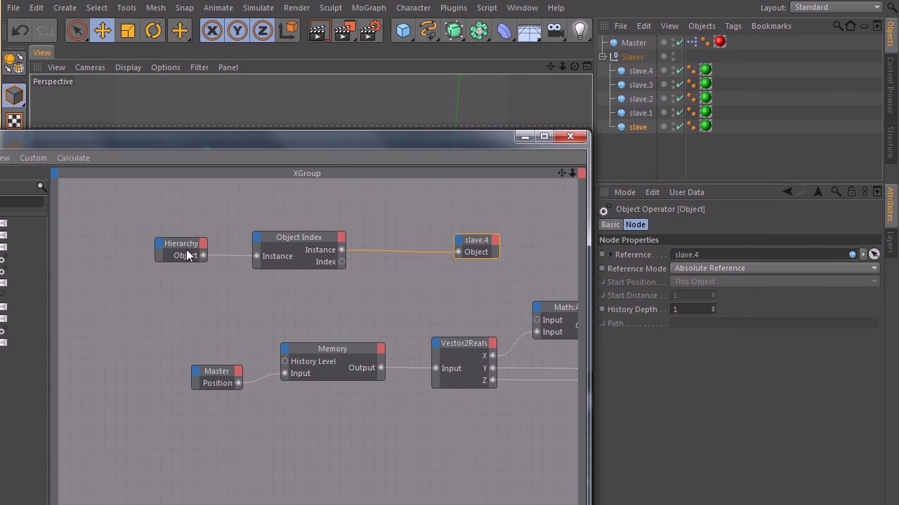
Examine which spheres in the Slaves group the iteration feeds into the slave.4 node
click(640, 84)
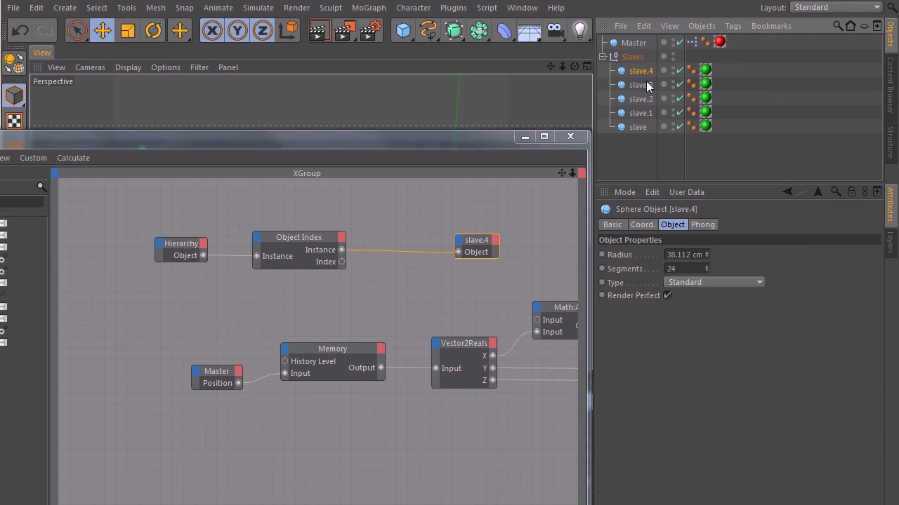
click(637, 127)
click(641, 84)
click(638, 127)
drag(478, 243, 461, 239)
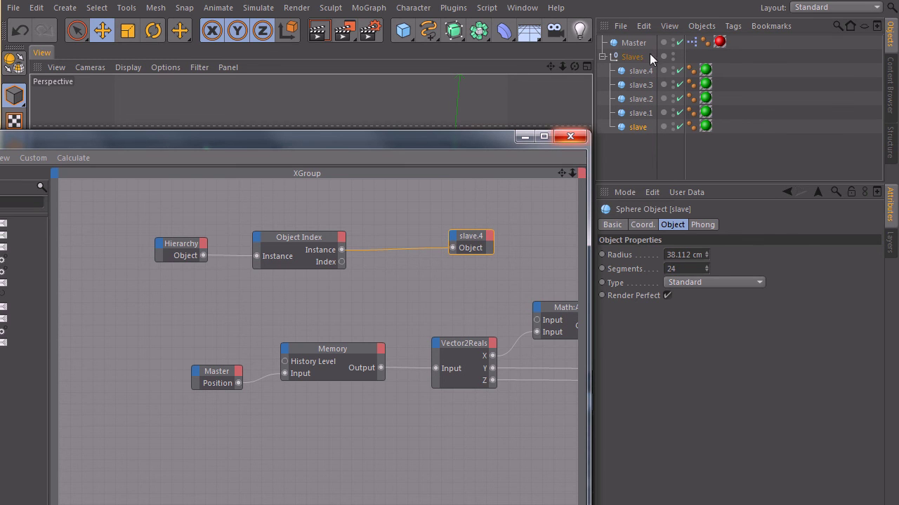
click(638, 85)
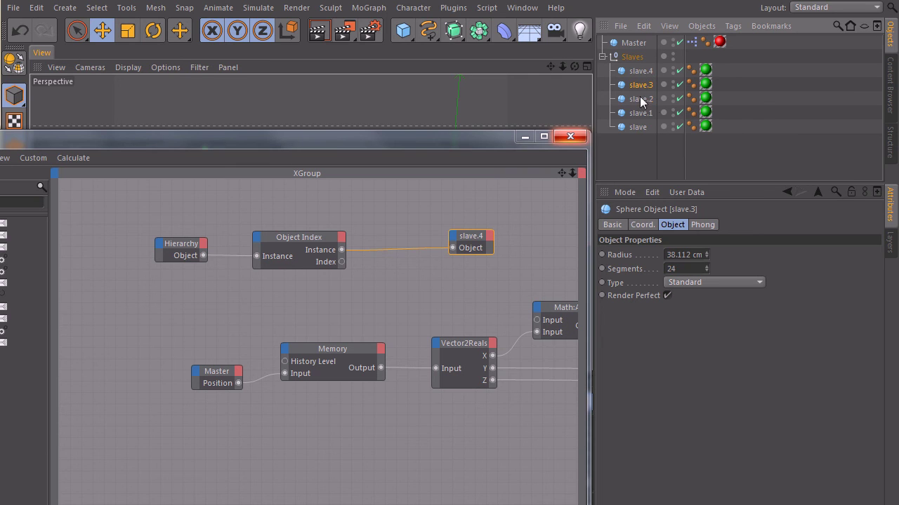
click(638, 126)
drag(480, 242, 494, 244)
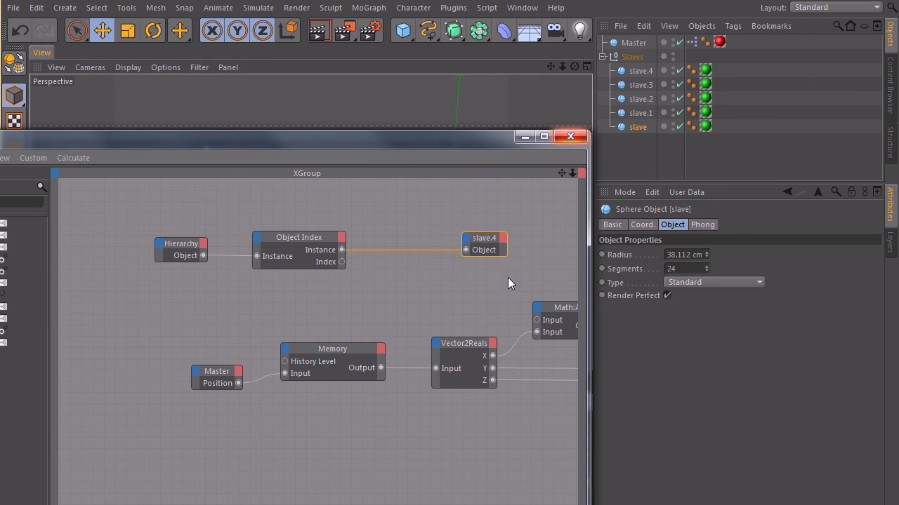
Move the slave.4 node beyond the Reals2Vector node and add a Global Position input port to it
middle_drag(513, 279, 297, 272)
drag(267, 233, 546, 302)
middle_drag(494, 332, 334, 306)
drag(394, 272, 431, 268)
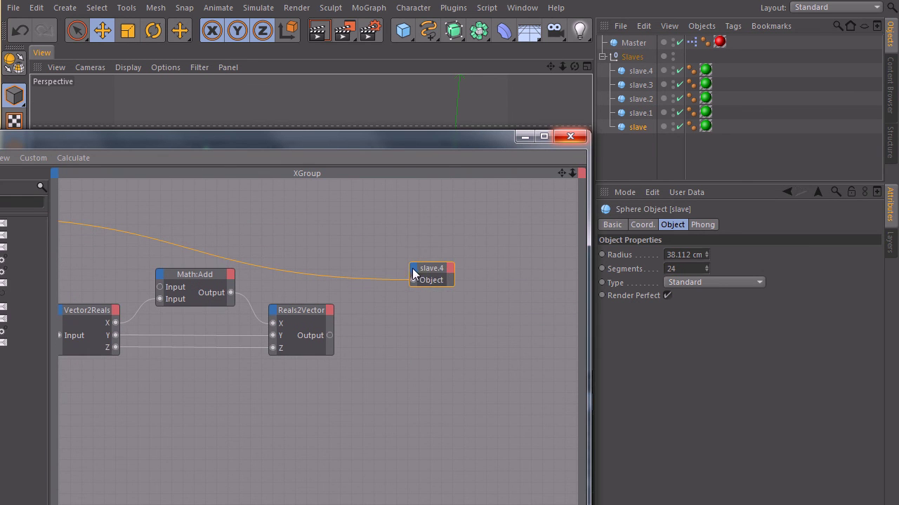
click(414, 269)
mouse_move(446, 292)
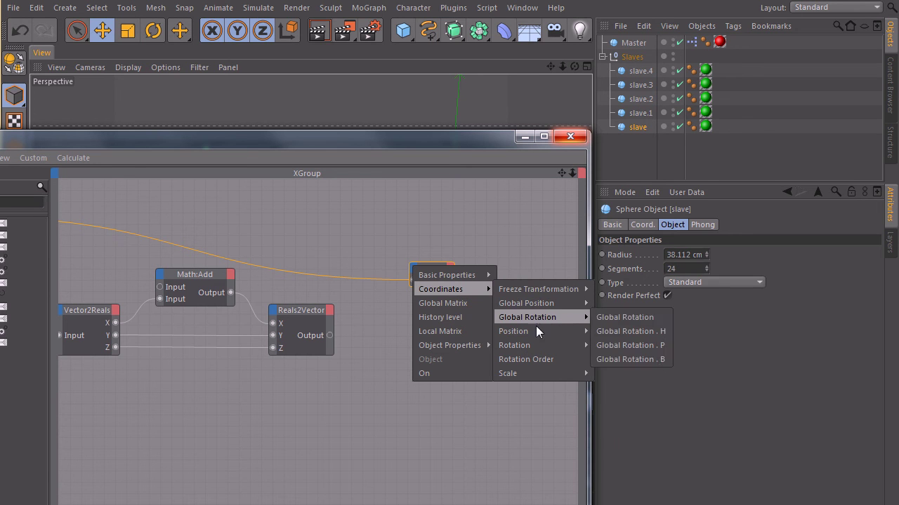
mouse_move(527, 335)
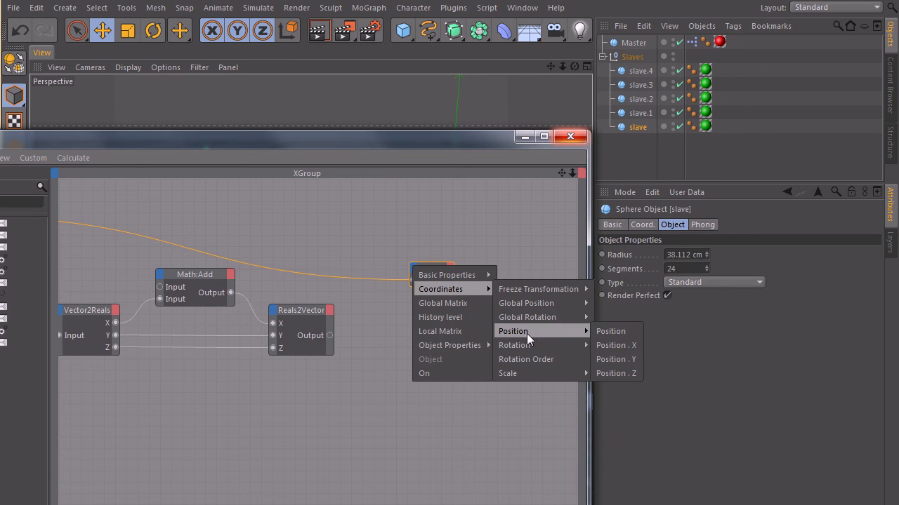
mouse_move(550, 306)
click(616, 303)
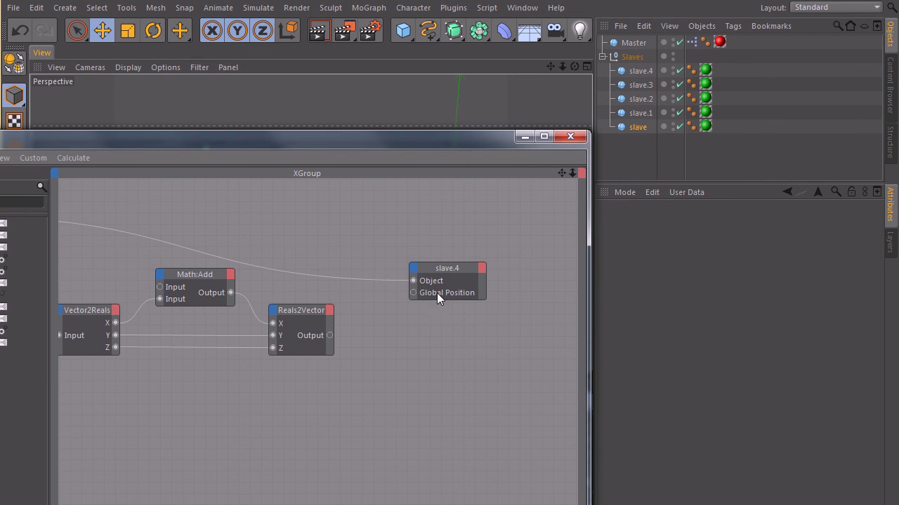
Move the slave.4 node closer to Reals2Vector and connect Reals2Vector's Output to its Global Position input
click(638, 113)
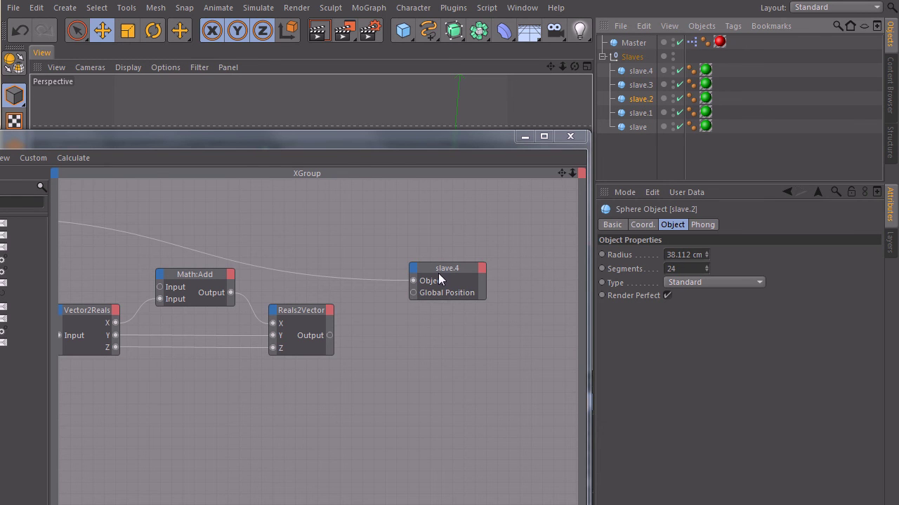
drag(443, 268, 413, 259)
alt+middle_drag(364, 316, 423, 316)
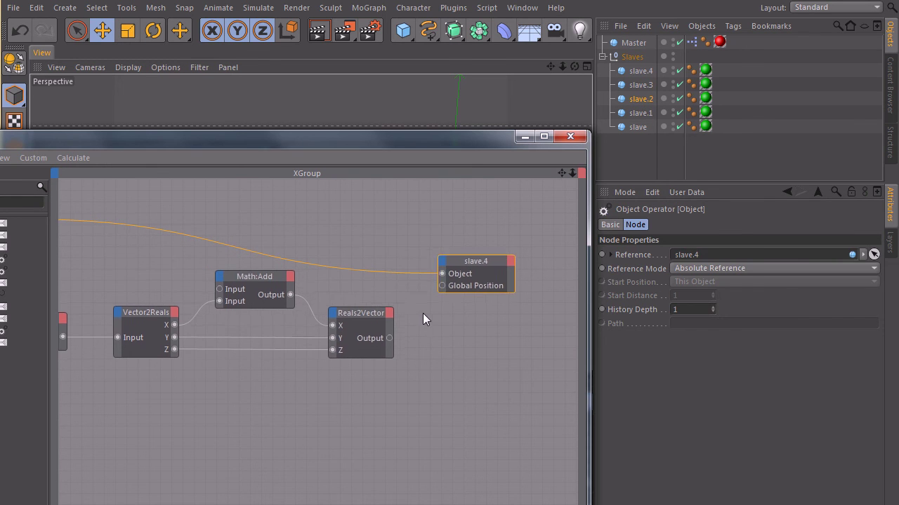
click(389, 335)
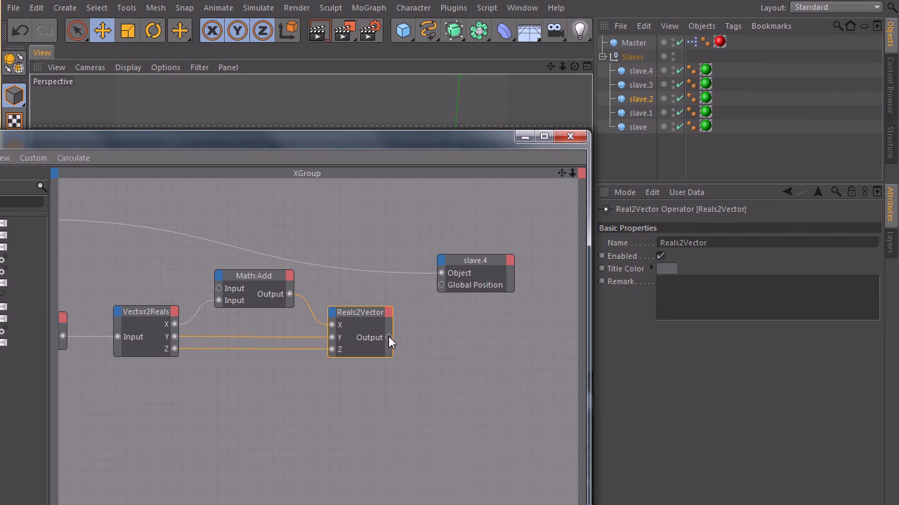
drag(388, 338, 441, 285)
Move the XPresso editor off the viewport and examine where the spheres in the Slaves group sit relative to the Master
drag(424, 144, 594, 170)
drag(512, 170, 504, 504)
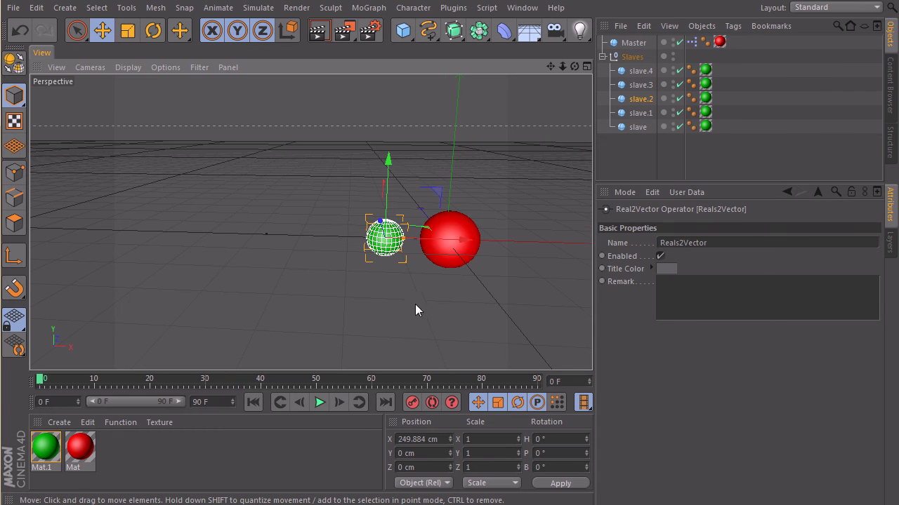
alt+middle_drag(415, 304, 382, 292)
alt+drag(429, 248, 430, 233)
click(625, 150)
click(650, 85)
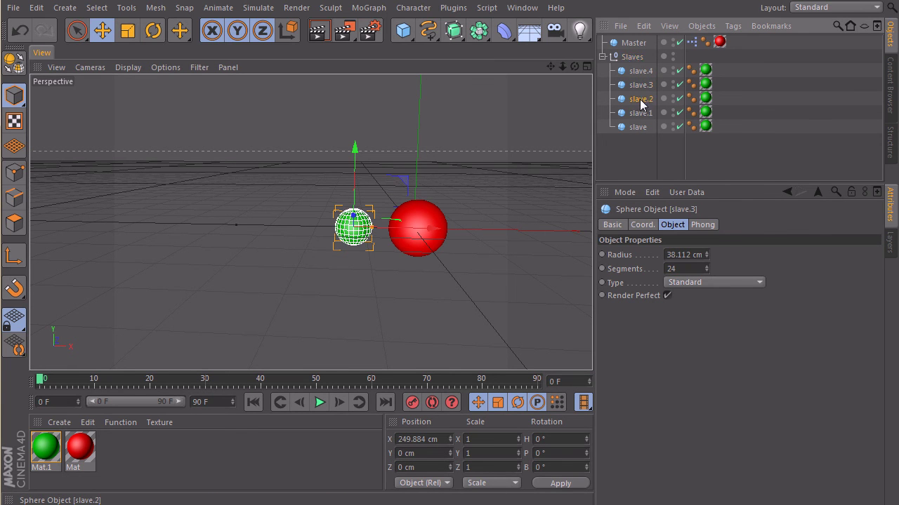
click(639, 109)
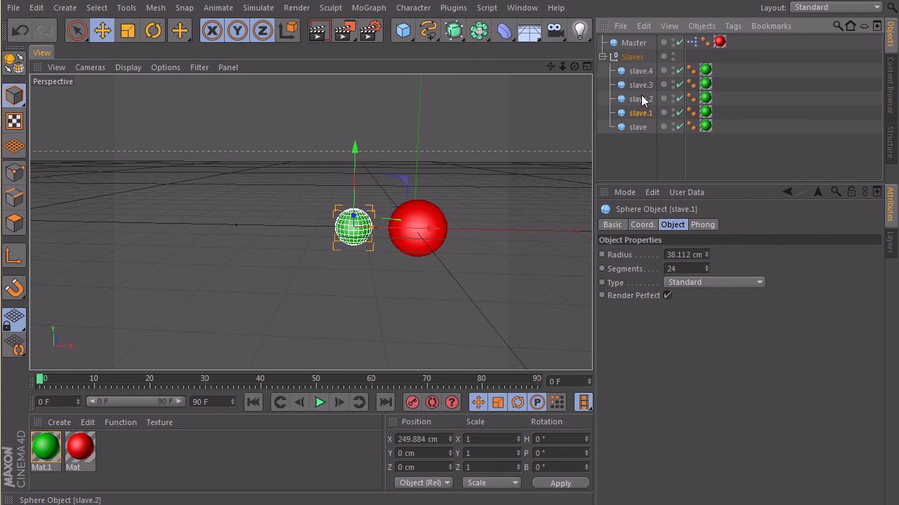
click(633, 57)
Select the Master sphere and play the animation to test the slave spheres' response
click(631, 43)
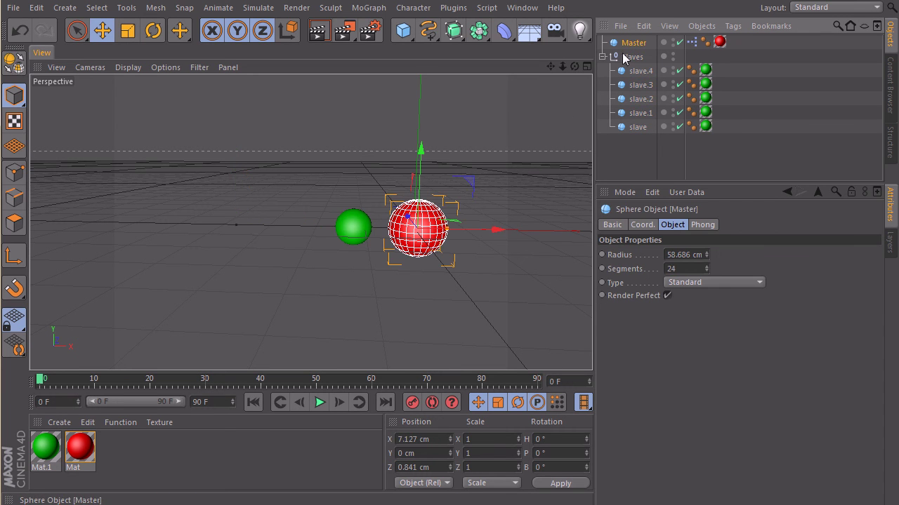
click(319, 403)
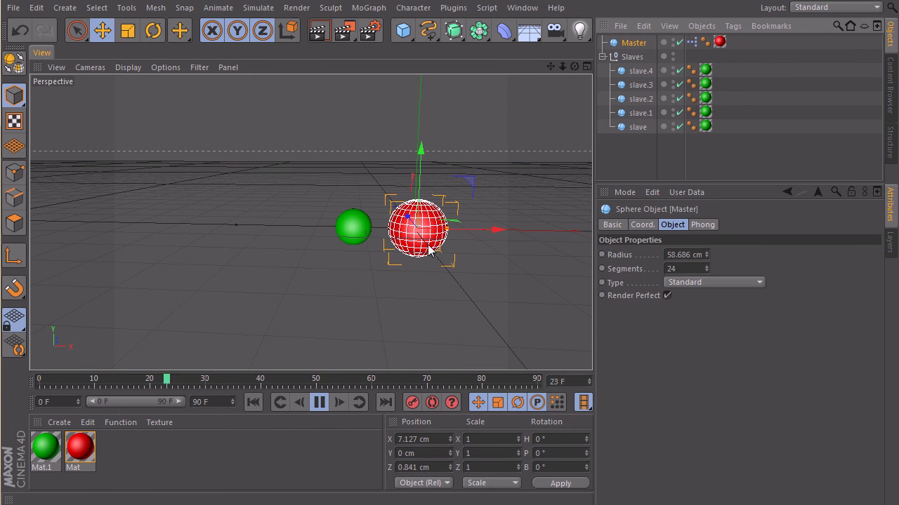